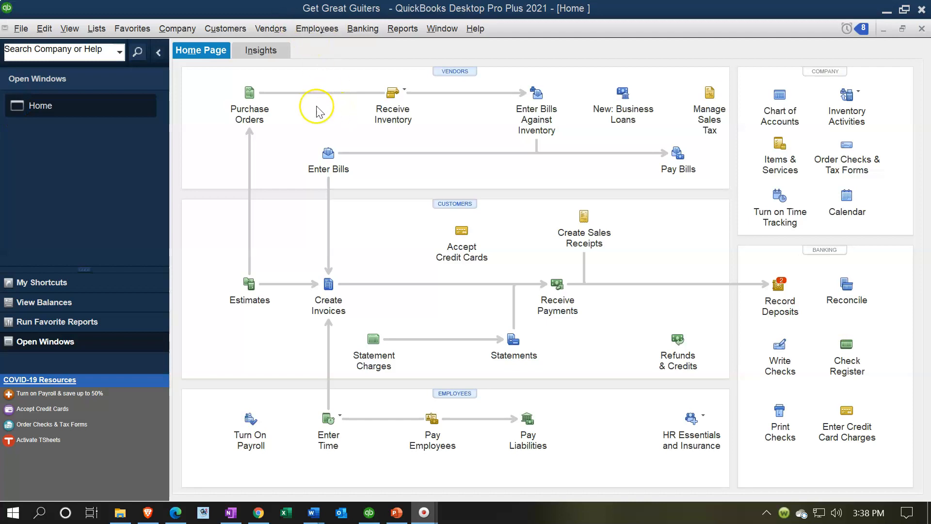
Step: Display the home page together with the open window list in the expanded left icon bar
left_click(178, 28)
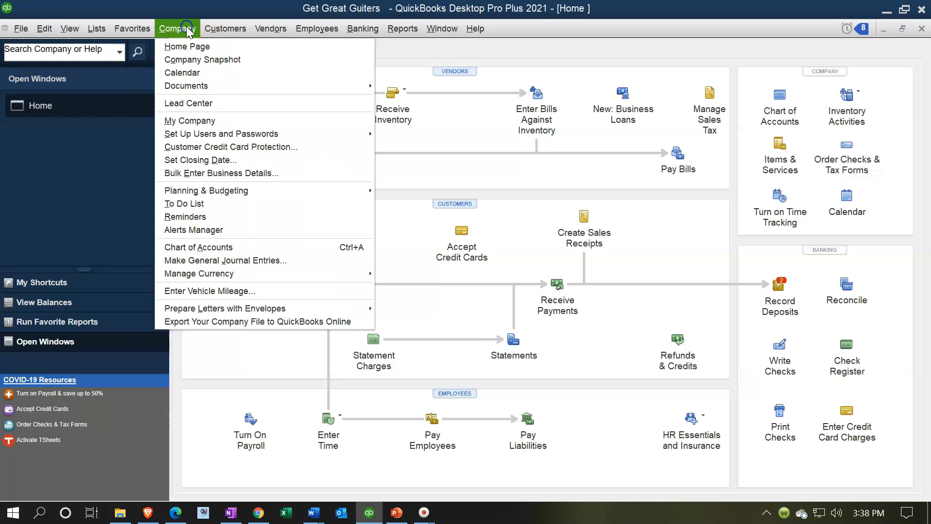
left_click(214, 46)
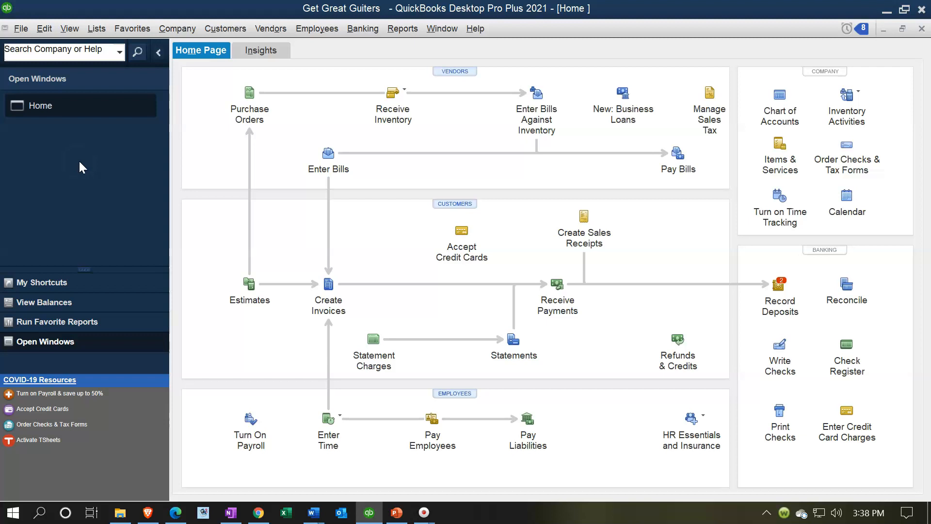
left_click(74, 32)
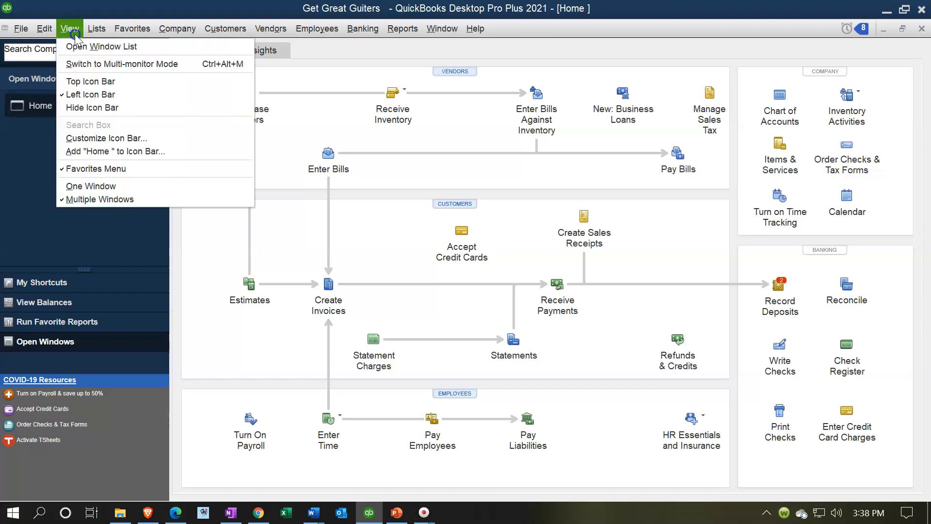
left_click(132, 50)
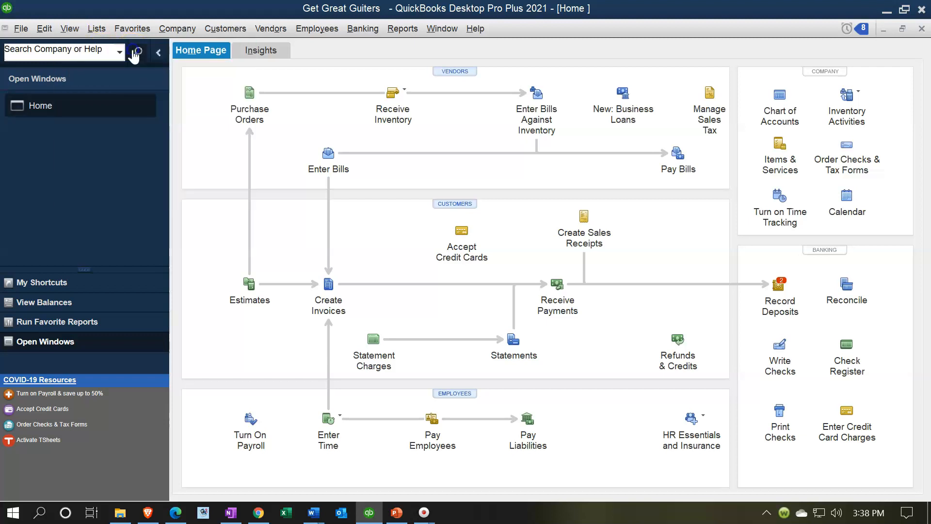
left_click(157, 53)
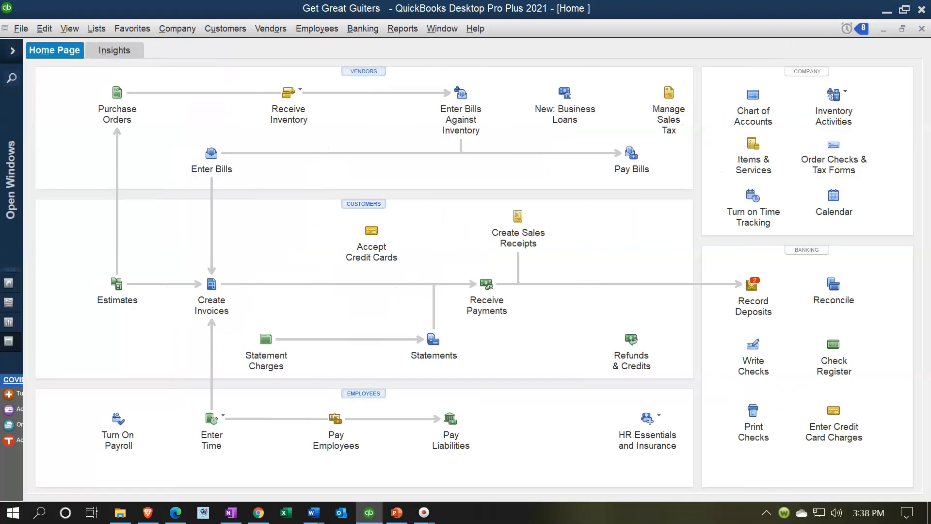
left_click(12, 51)
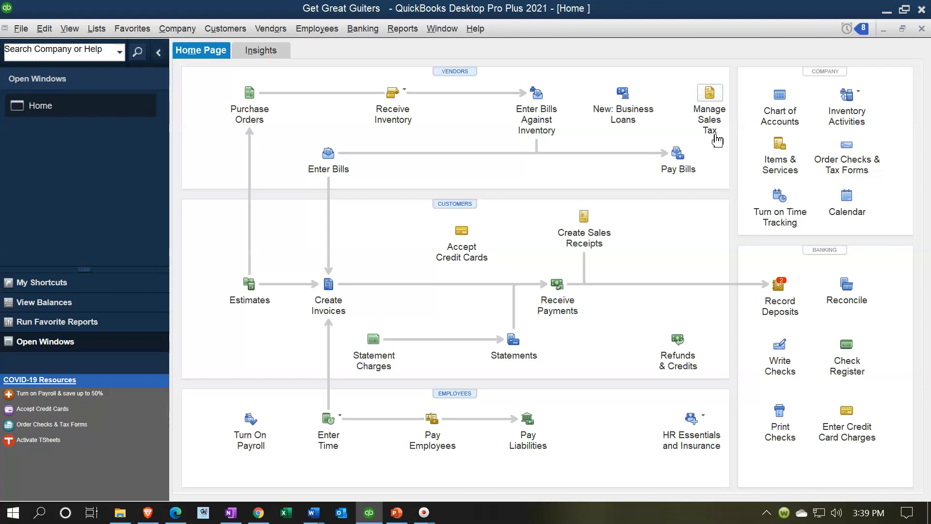
left_click(716, 138)
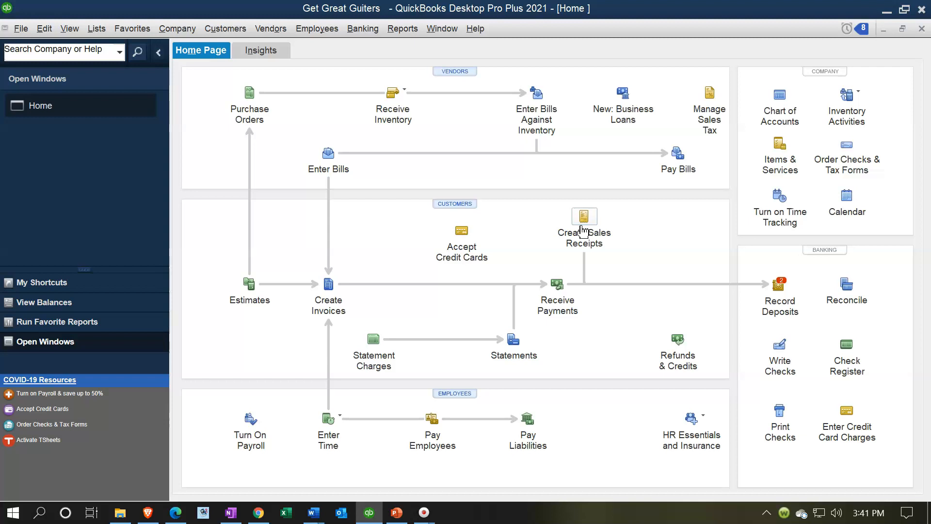
left_click(327, 314)
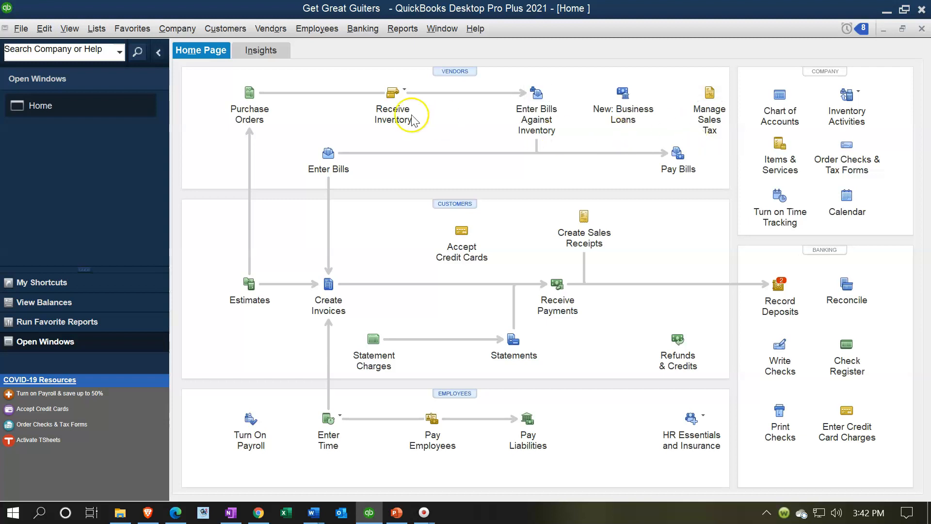
Step: Review the company-level Sales Tax preferences and close them without changes
left_click(50, 30)
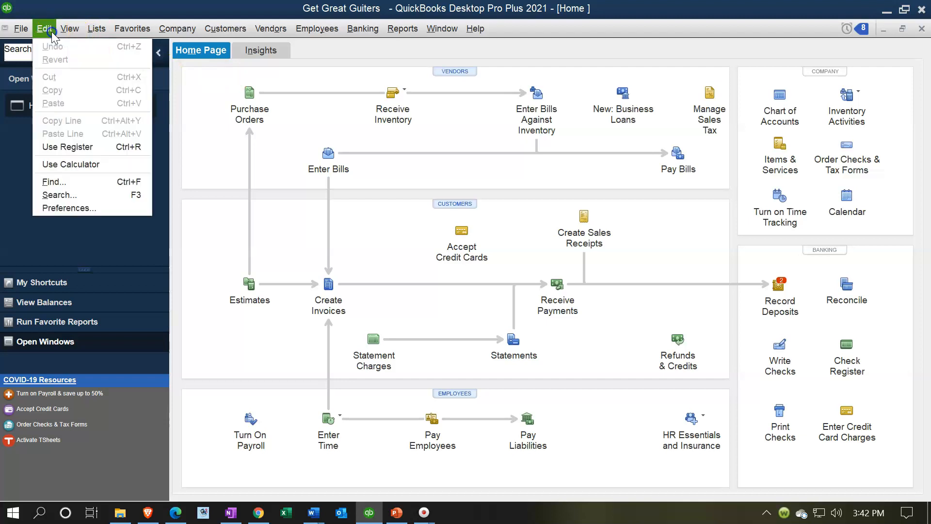
left_click(58, 208)
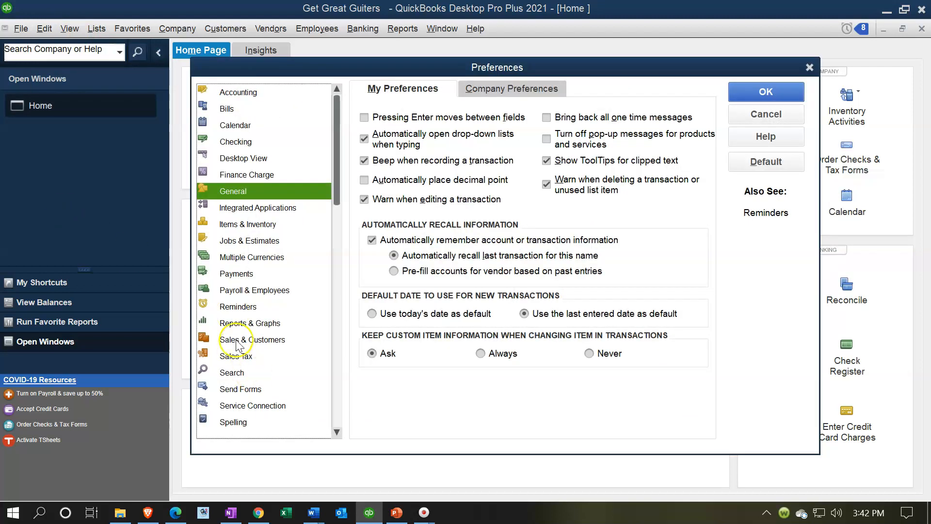
left_click(238, 357)
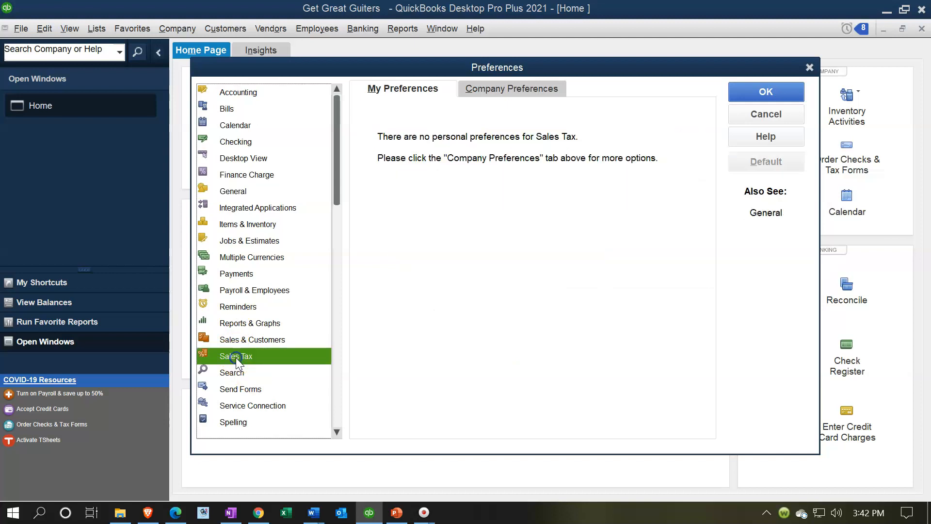
left_click(475, 94)
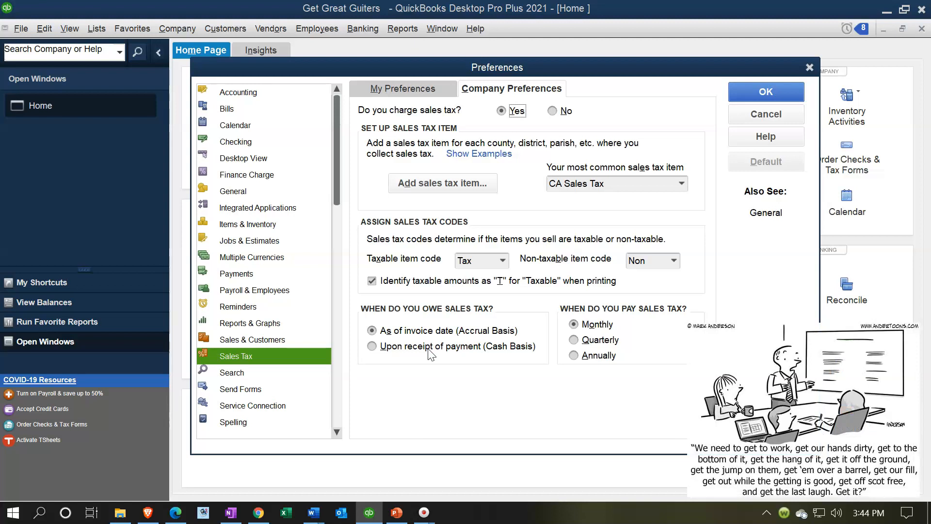
left_click(431, 365)
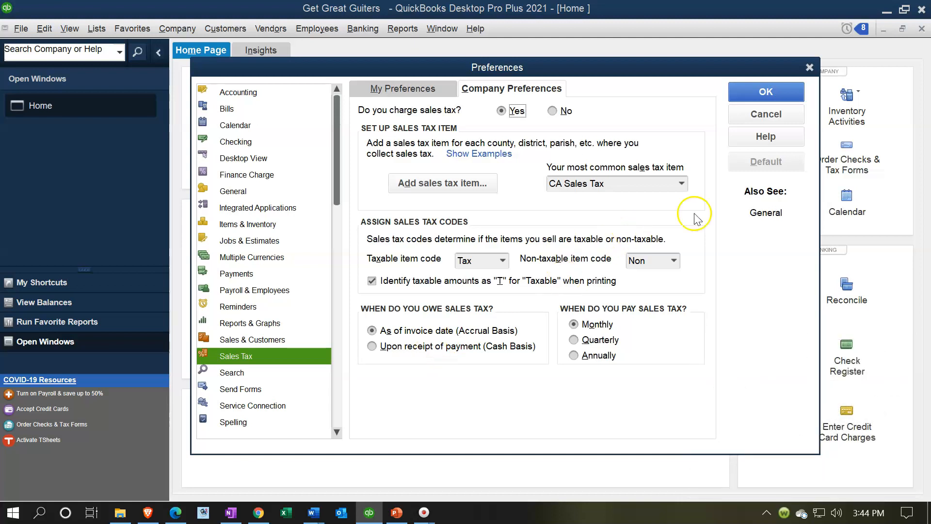
left_click(810, 69)
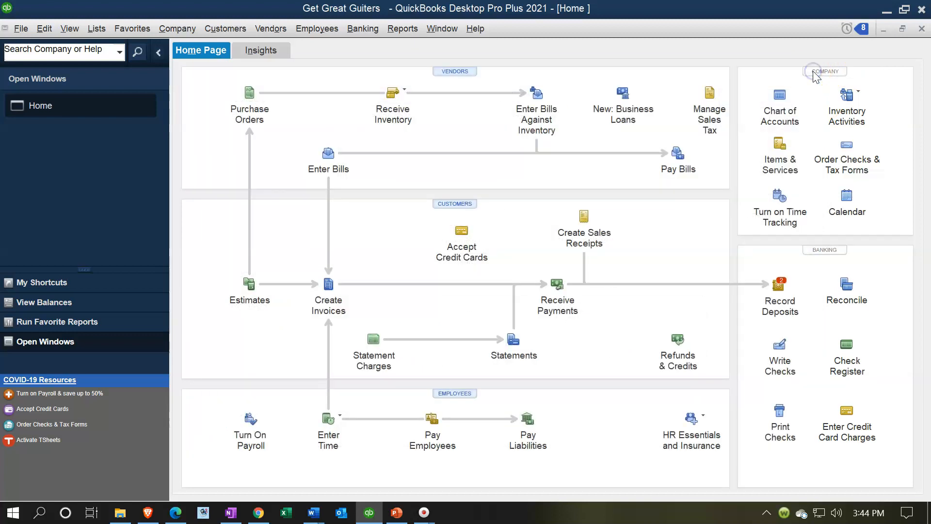
Step: Check the sales tax code of the ELP (Epiphone Les Paul) inventory item in the item list, leaving the item unchanged
left_click(100, 29)
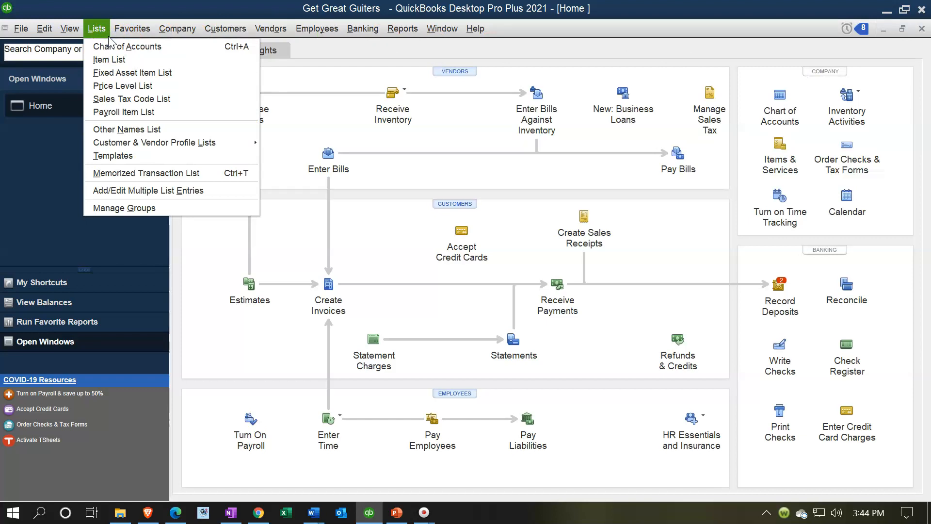
left_click(119, 62)
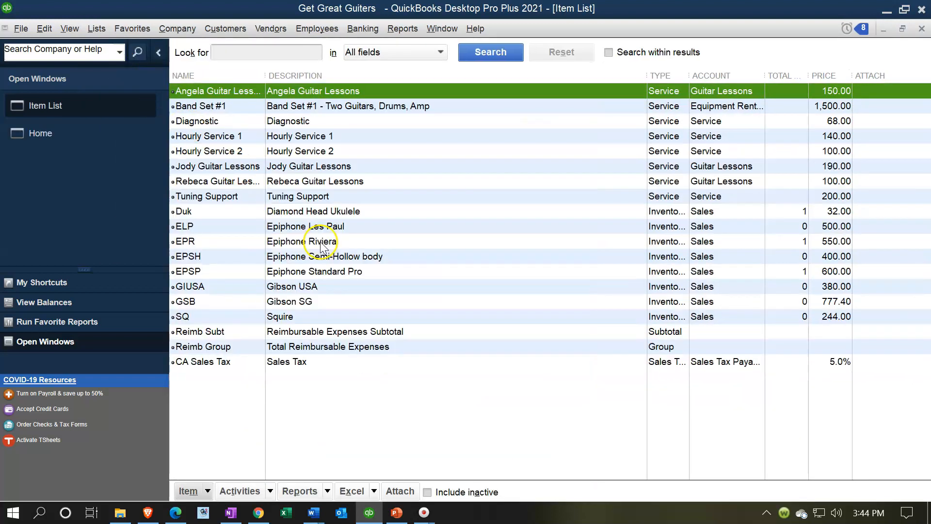
left_click(356, 228)
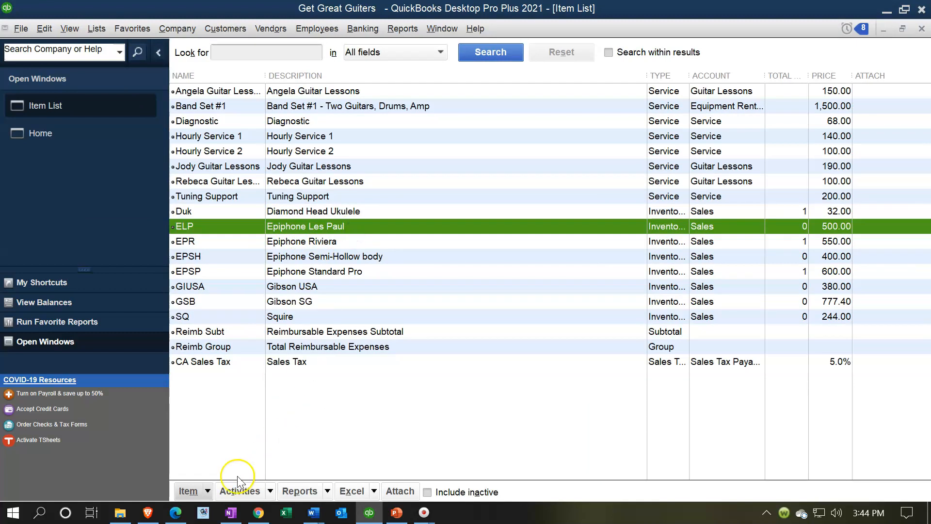
right_click(421, 226)
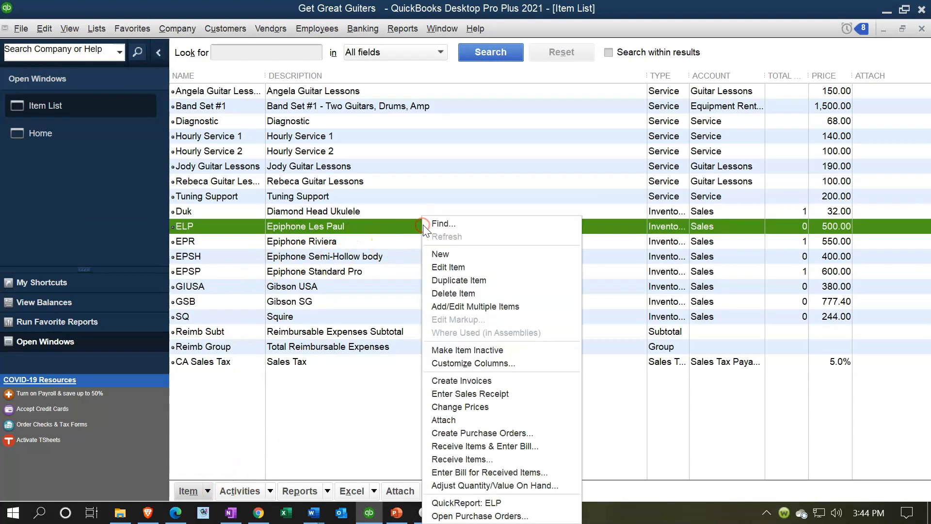
left_click(453, 266)
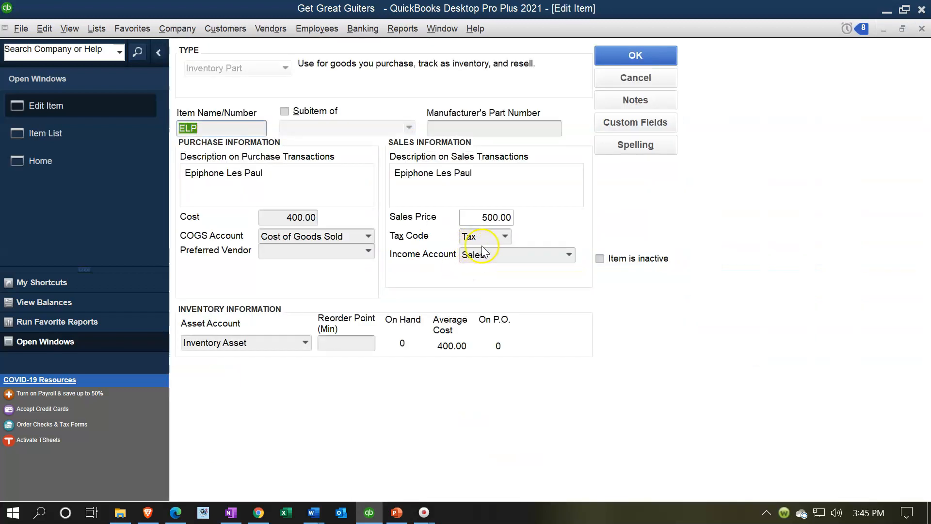
left_click(921, 28)
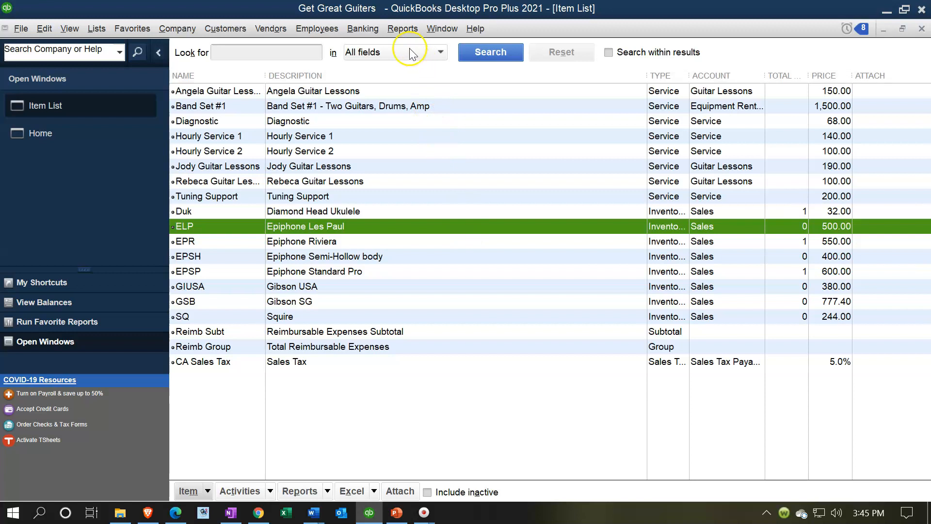
Step: Check the sales tax settings of the third customer in the Customer Center, and return to the home page
left_click(239, 29)
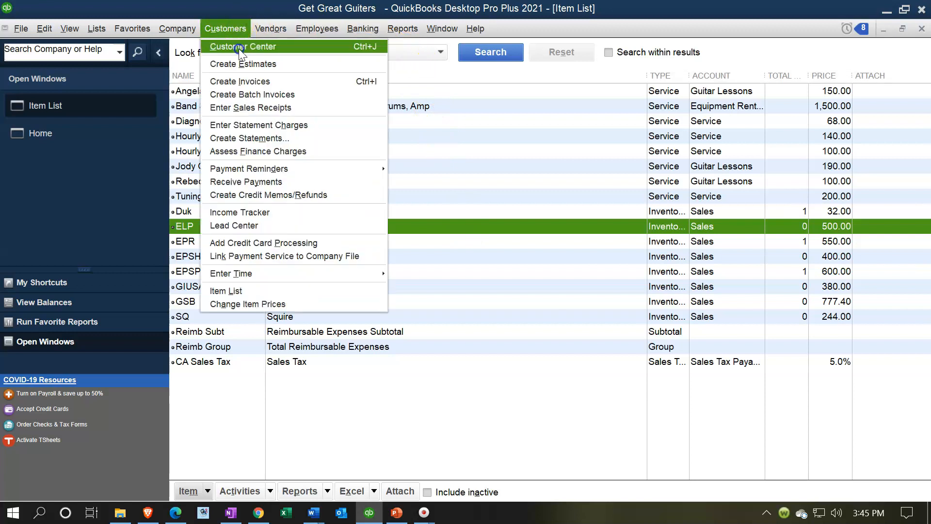
left_click(240, 50)
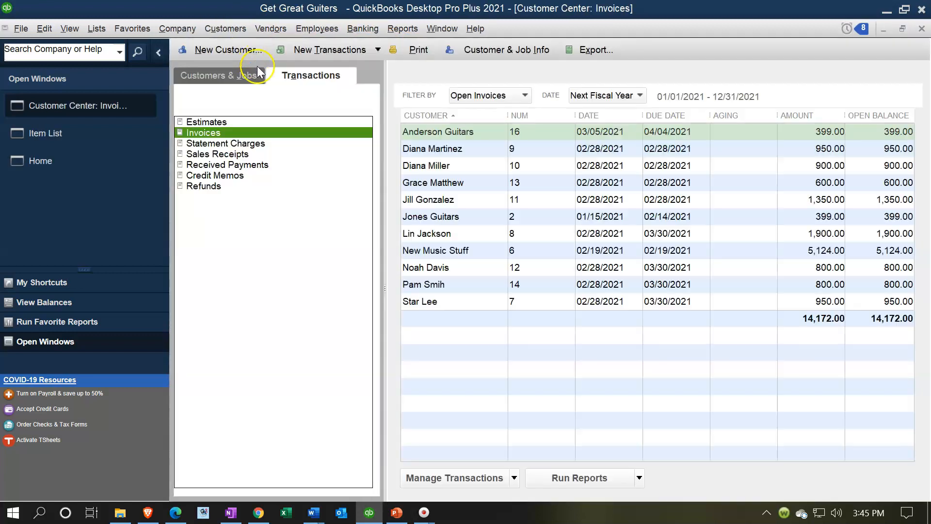
left_click(206, 130)
left_click(198, 74)
left_click(235, 187)
left_click(238, 204)
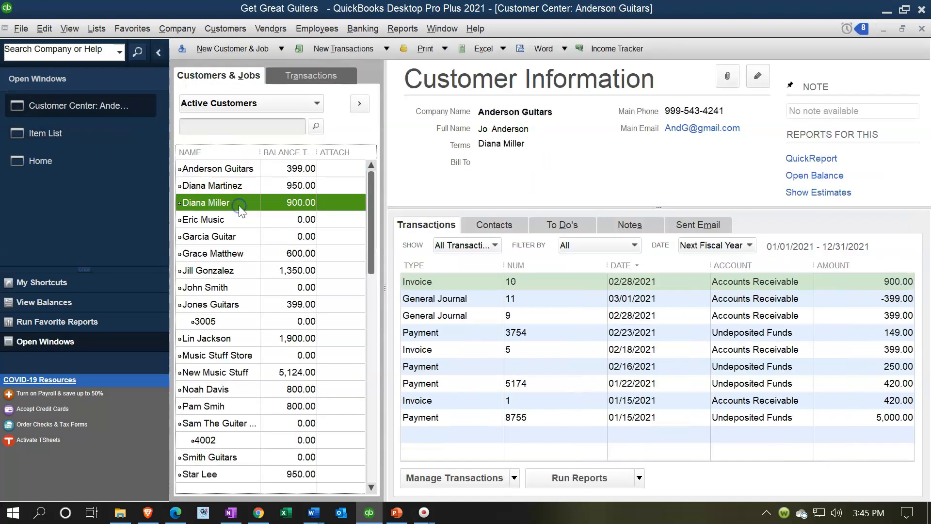
double_click(239, 203)
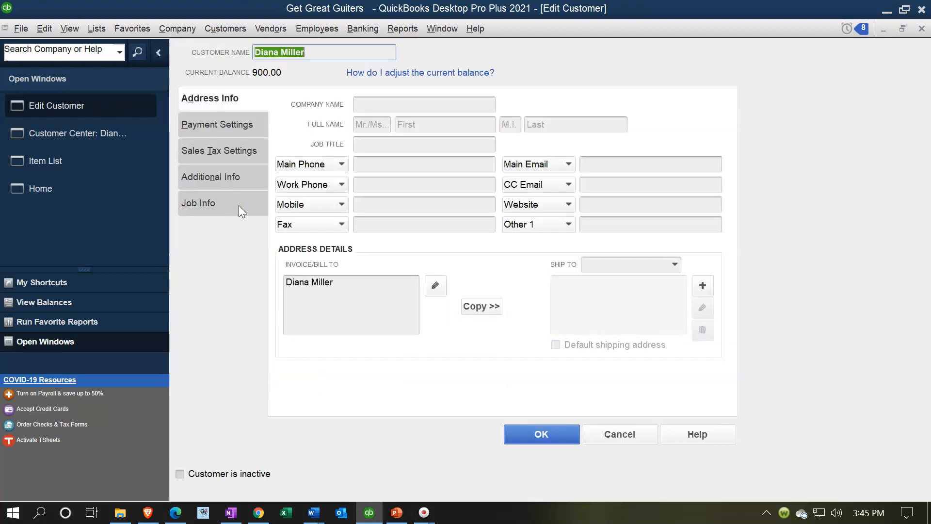
left_click(219, 150)
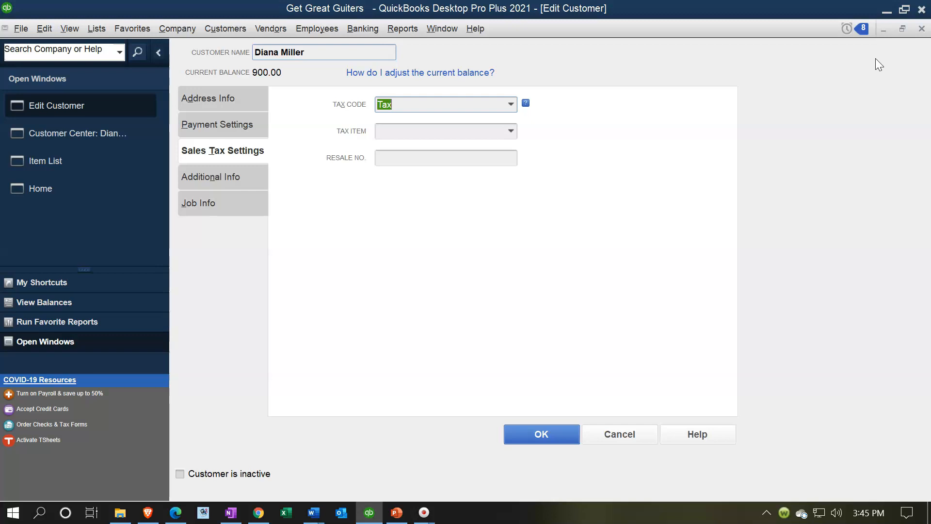
left_click(921, 29)
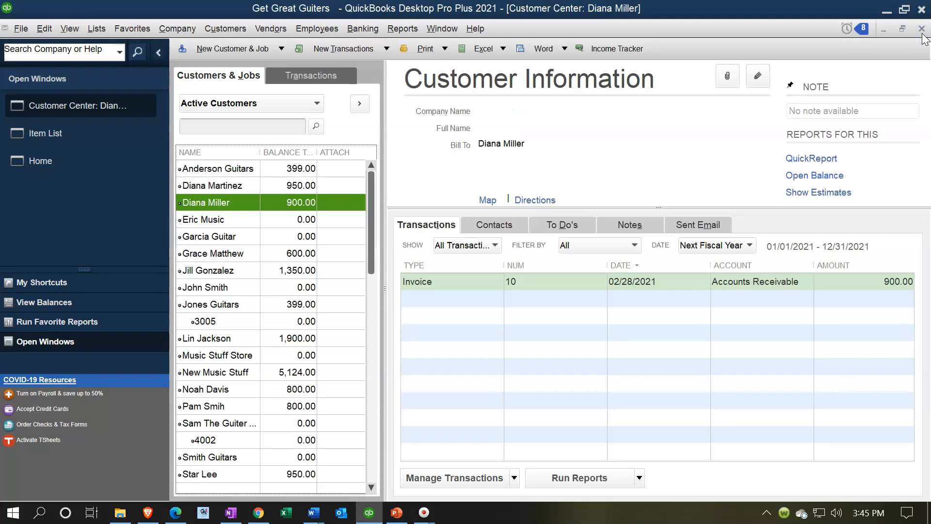
left_click(921, 29)
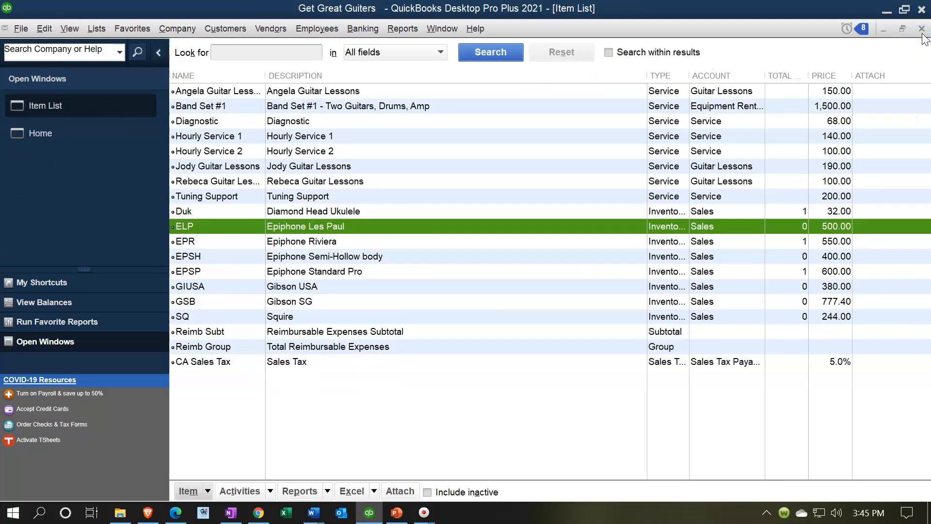
left_click(921, 30)
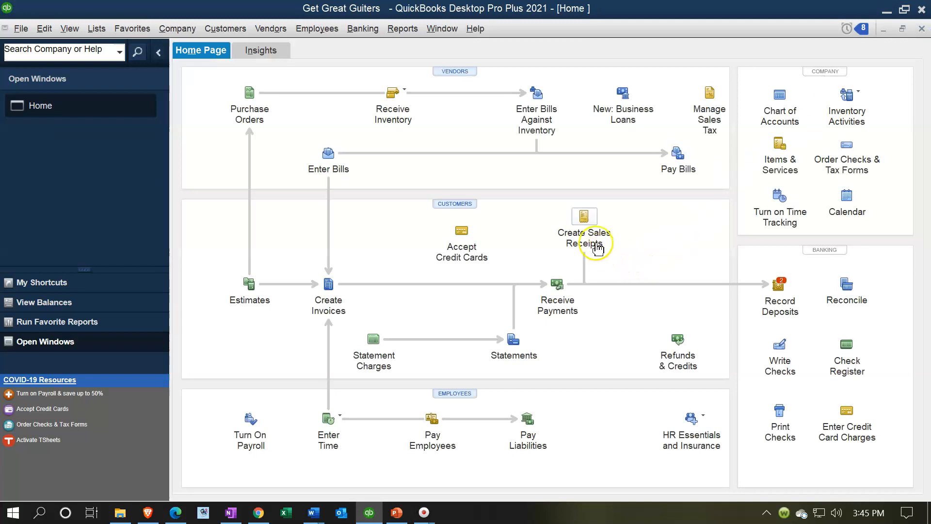
Step: Examine the sales tax on the latest Anderson Guitars invoice and close the invoice form
left_click(335, 290)
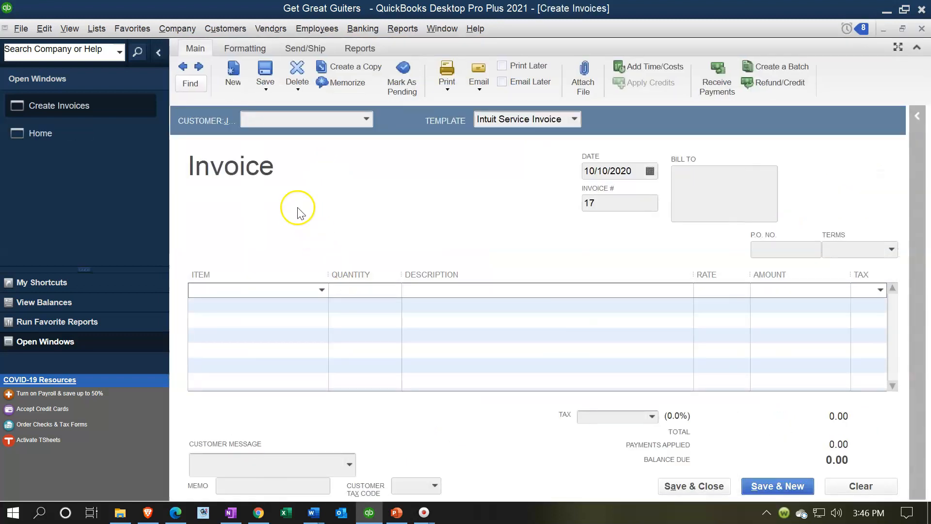
left_click(182, 69)
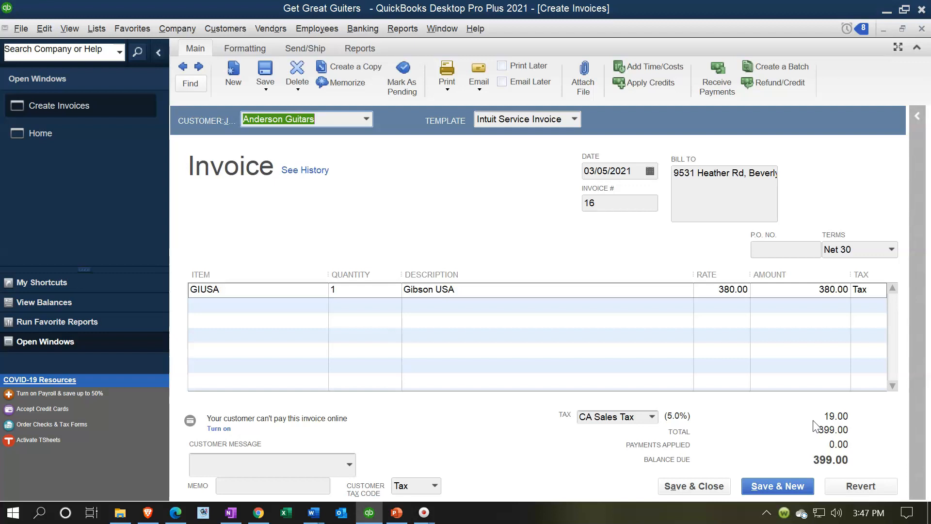
left_click(922, 31)
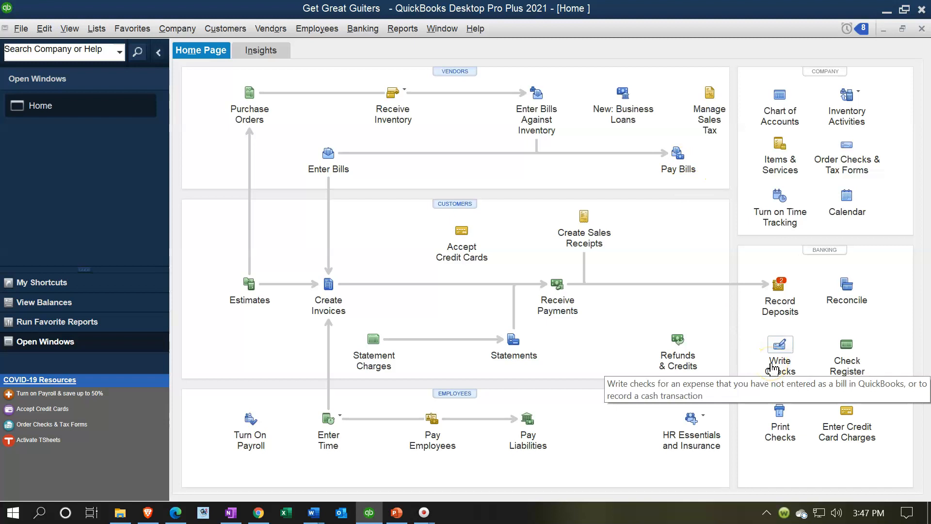
Step: Open the sales tax payment form with check date 02/28/2021 and show the sales tax due through 01/31/2021
left_click(709, 97)
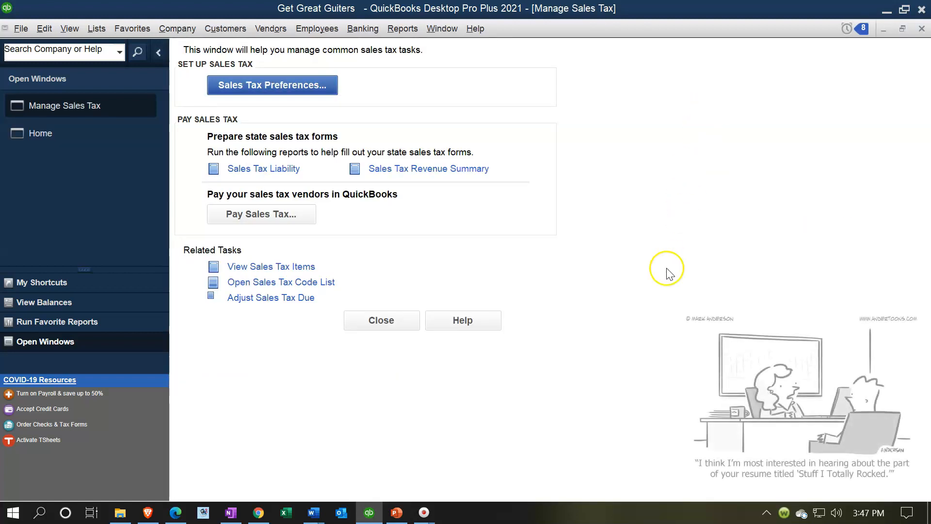
left_click(293, 217)
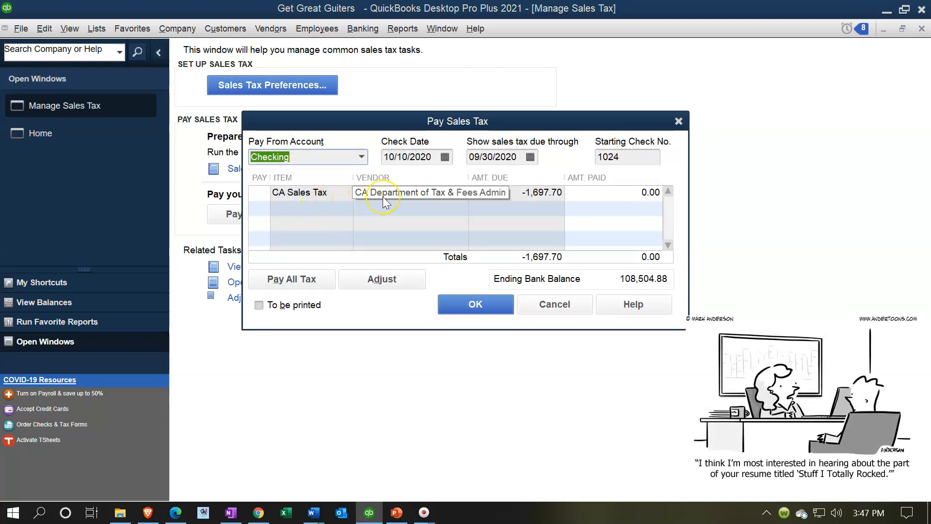
key("Tab")
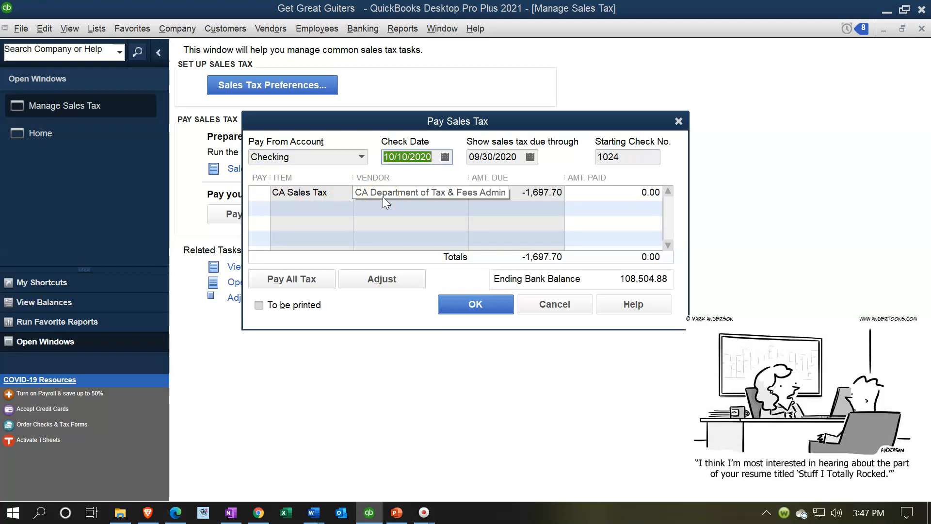
type("0131")
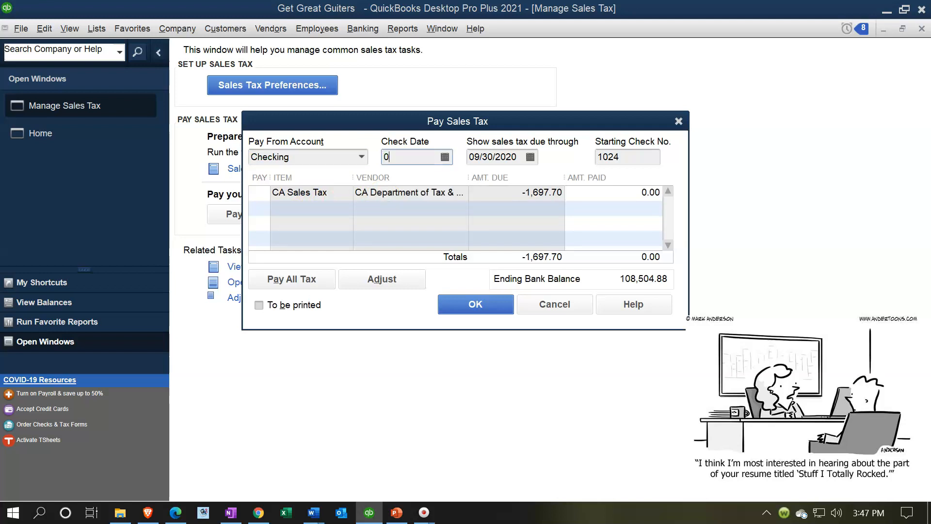
key("BackSpace")
key("BackSpace")
key("BackSpace")
key("BackSpace")
type("022821")
key("Tab")
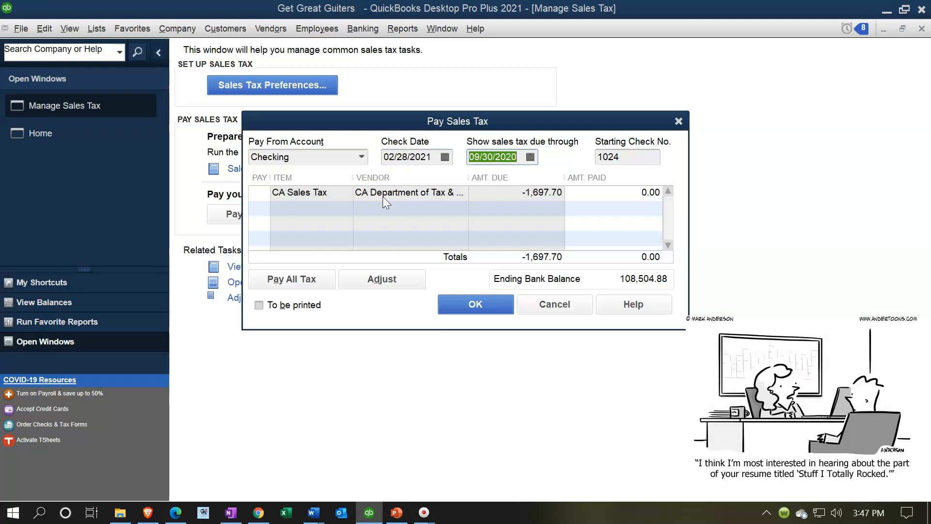
type("013121")
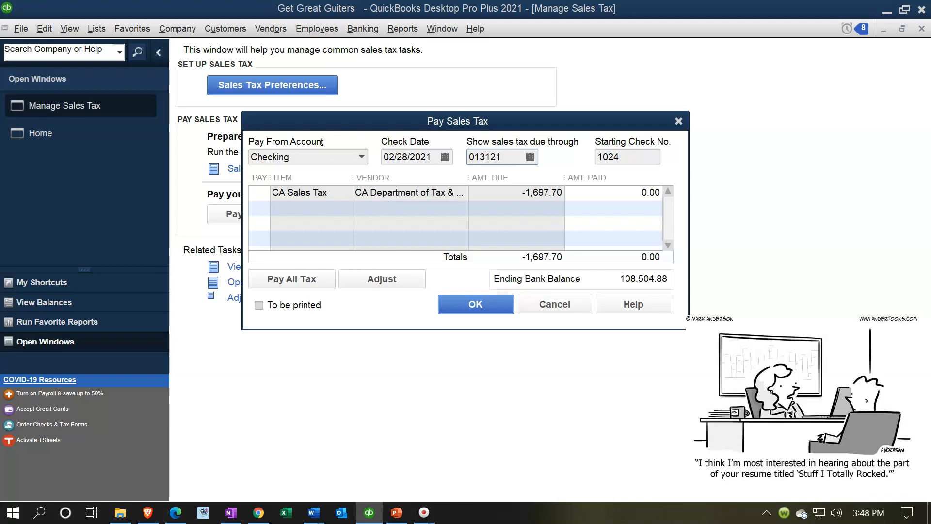
key("Tab")
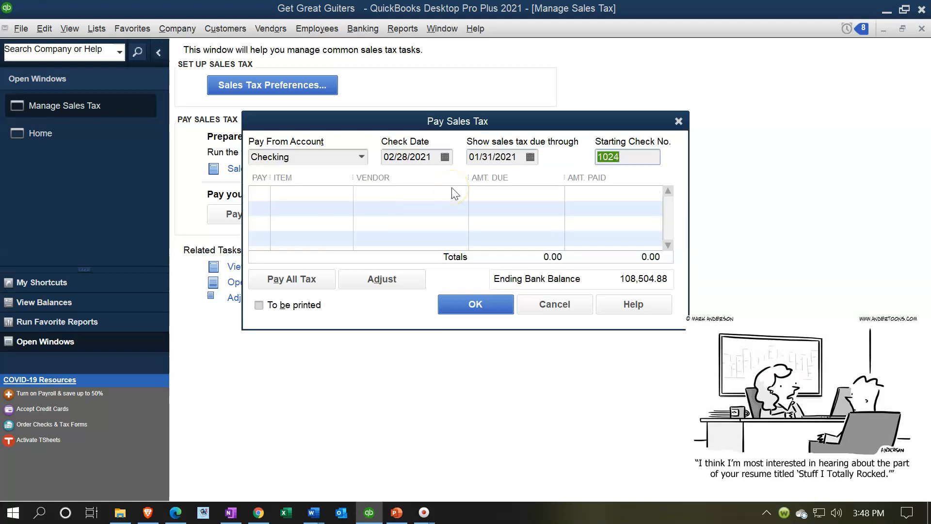
Step: Show the sales tax due through 02/28/2021 with check date 03/15/2021, and return to the home page without paying
double_click(434, 157)
type("03")
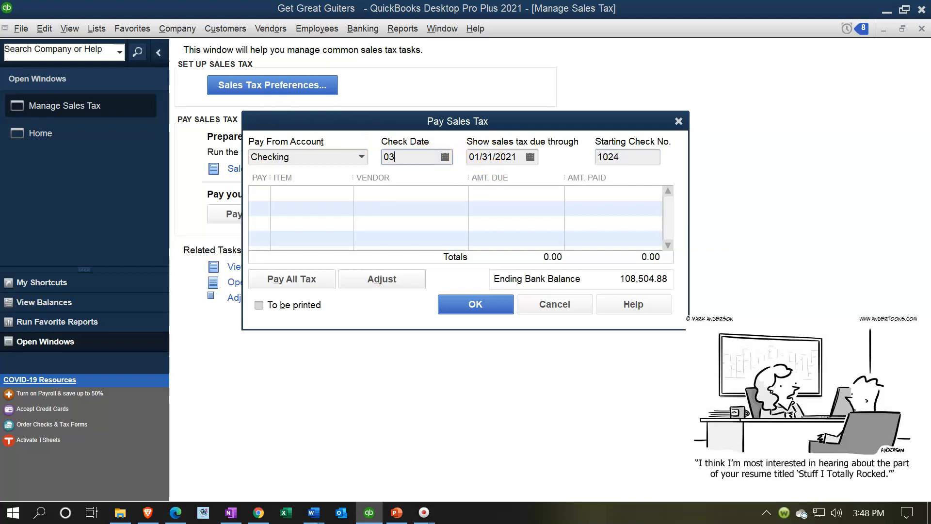
type("/15/2021")
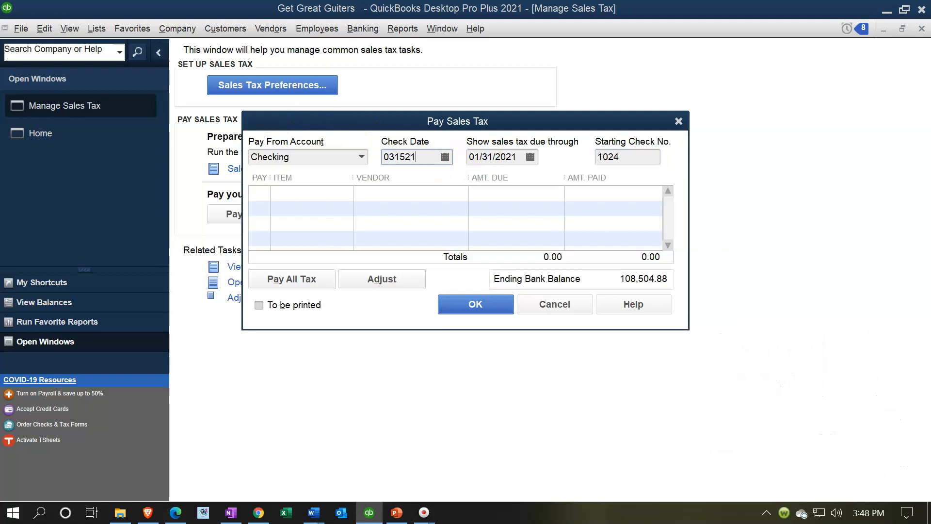
key("Tab")
type("022821")
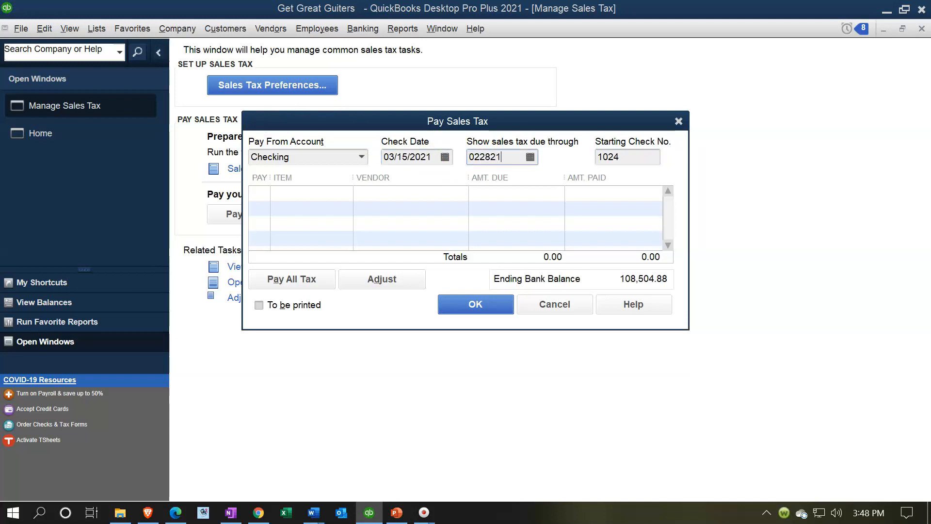
key("Tab")
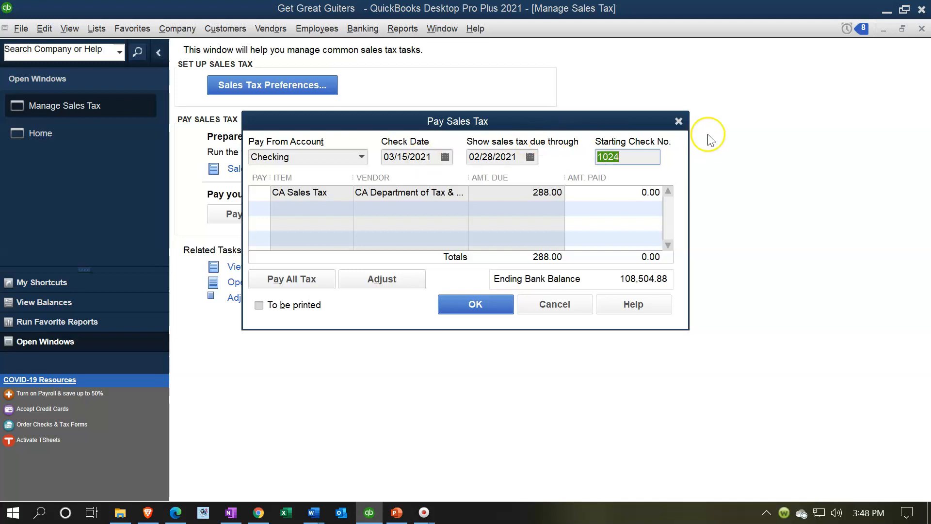
left_click(678, 121)
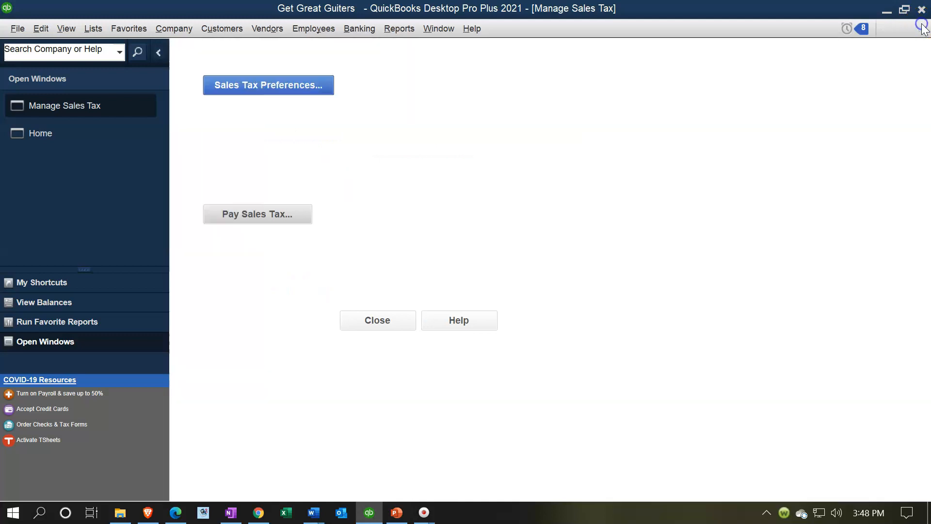
left_click(921, 29)
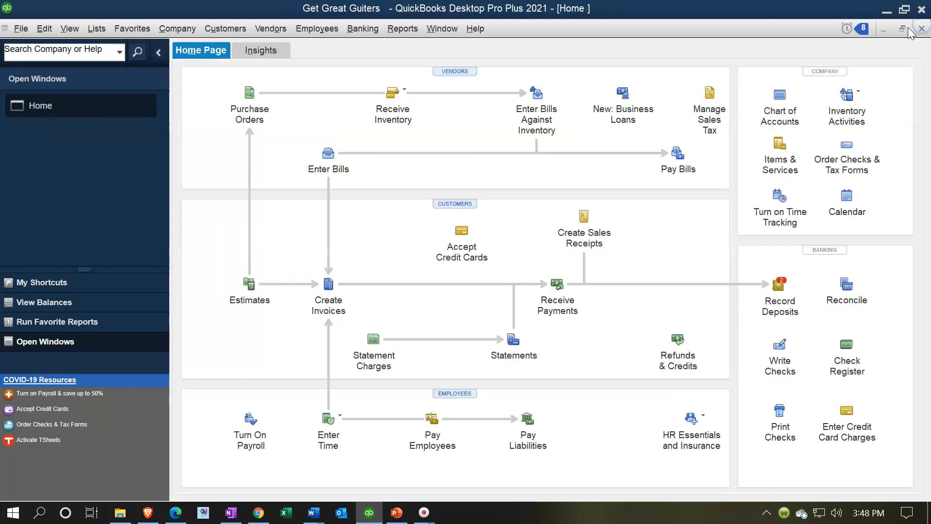
Step: Run the standard Balance Sheet report for 01/01/2021 to 12/31/2021
left_click(403, 30)
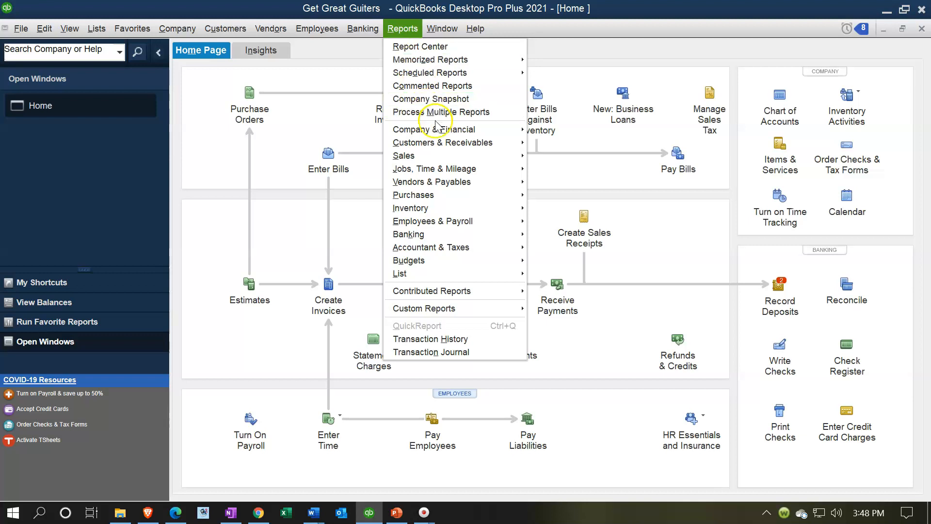
mouse_move(451, 130)
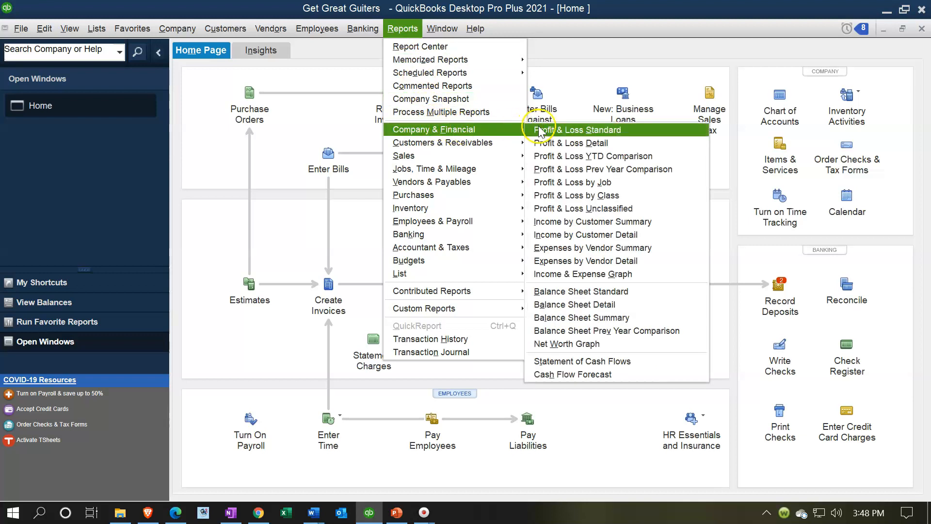
left_click(565, 290)
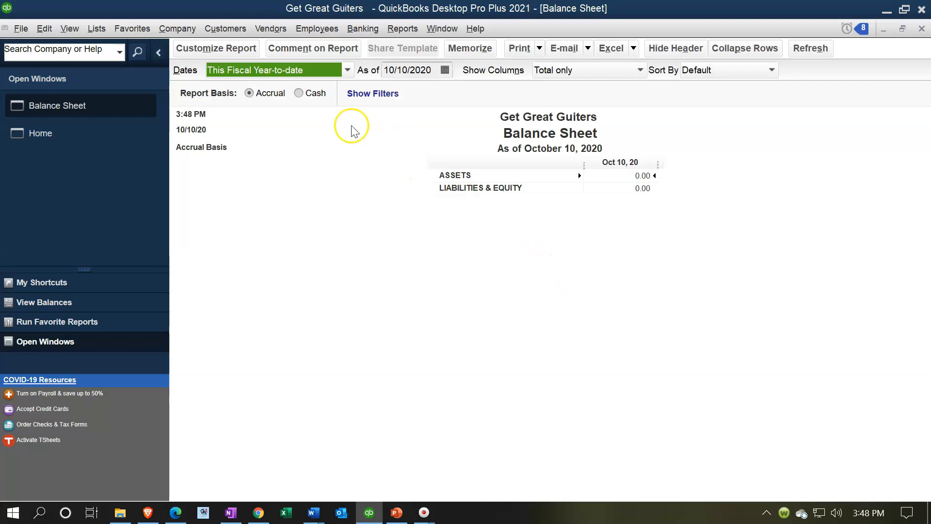
left_click(244, 51)
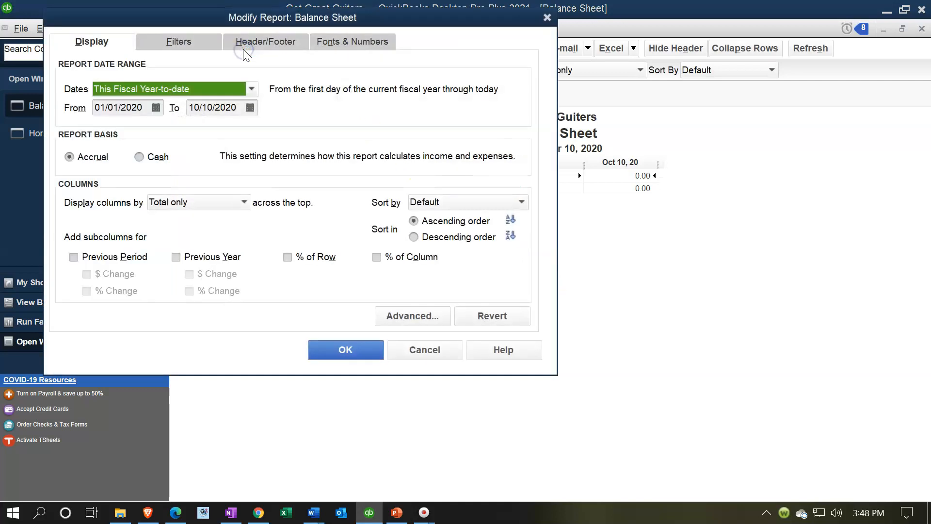
key("Tab")
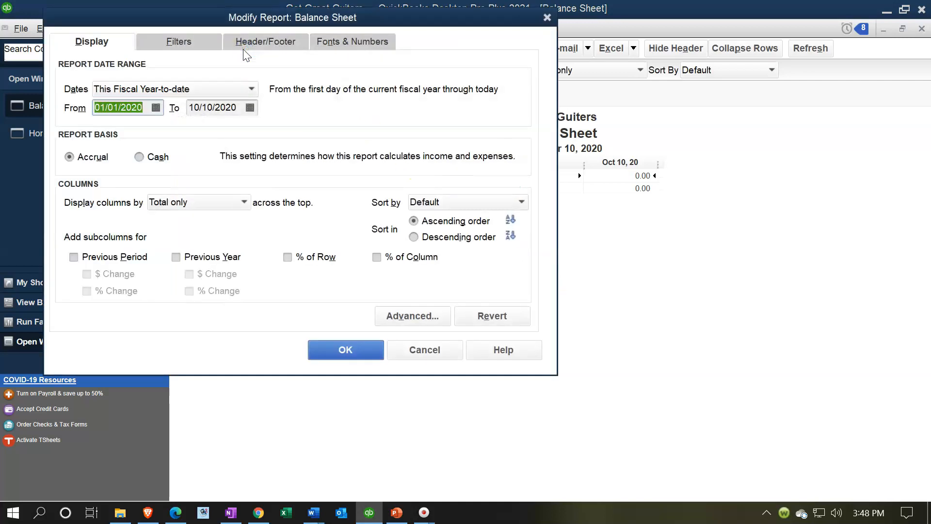
type("010121")
key("Tab")
type("123121")
key("Tab")
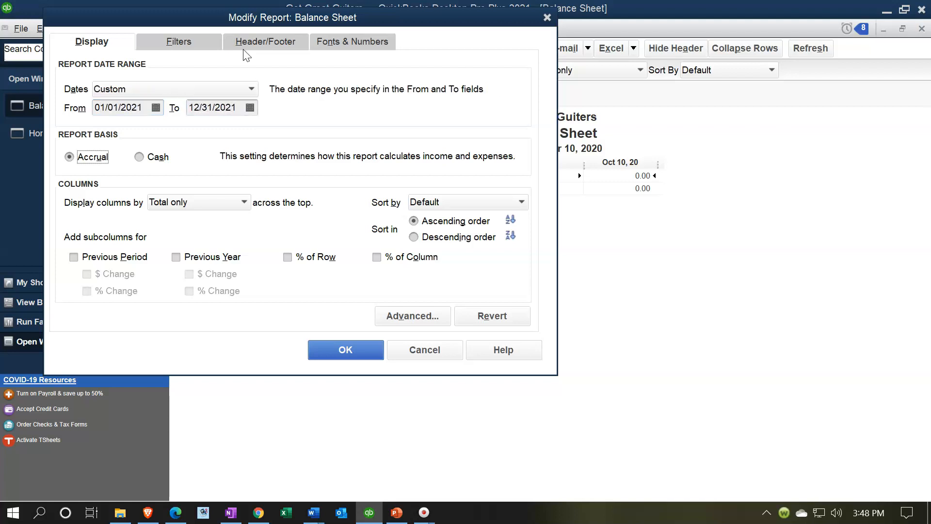
left_click(344, 350)
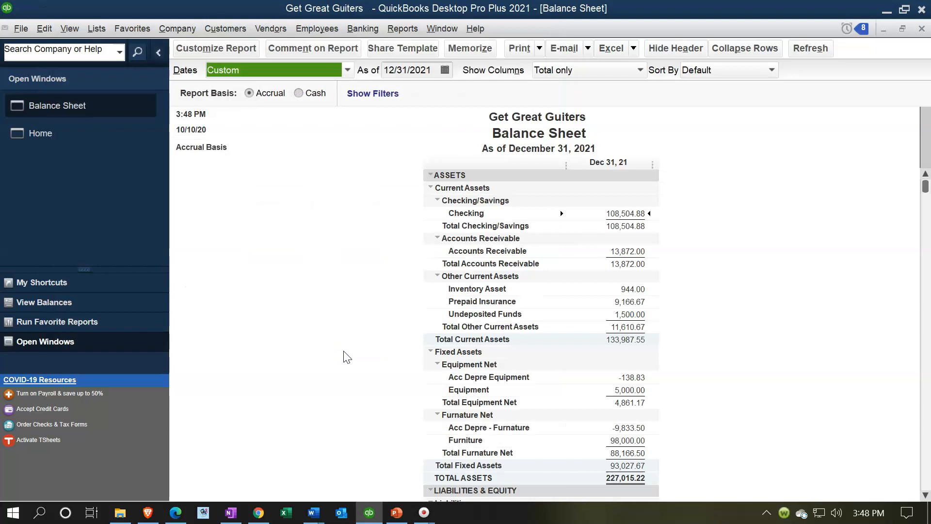
Step: Find Sales Tax Payable 1 among the balance sheet's current liabilities and open its transaction detail
scroll(347, 356, "down", 3)
scroll(346, 356, "up", 3)
scroll(346, 357, "down", 7)
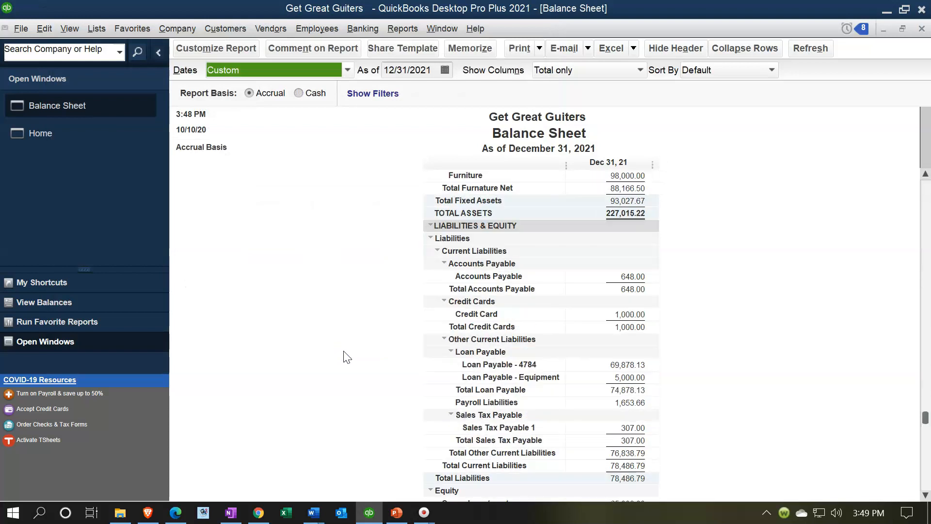
scroll(346, 357, "down", 1)
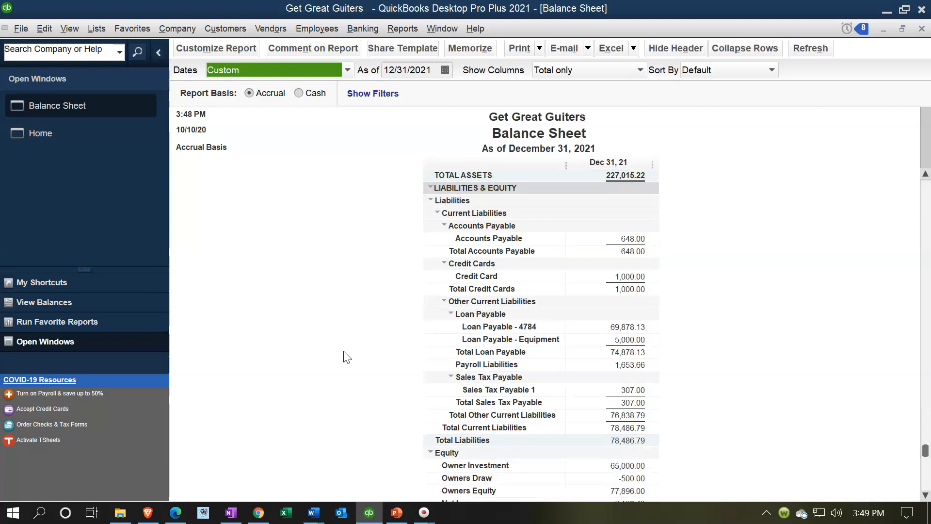
scroll(347, 356, "down", 1)
left_click(508, 354)
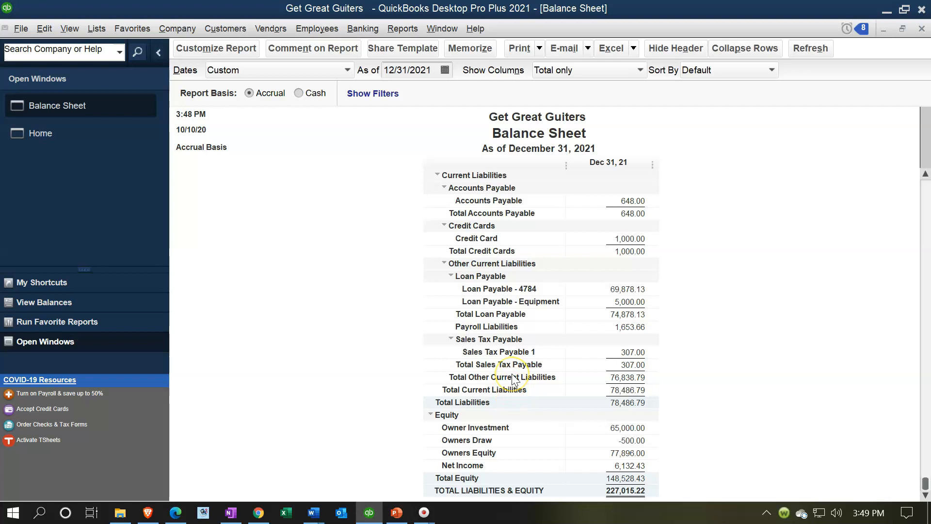
left_click(624, 353)
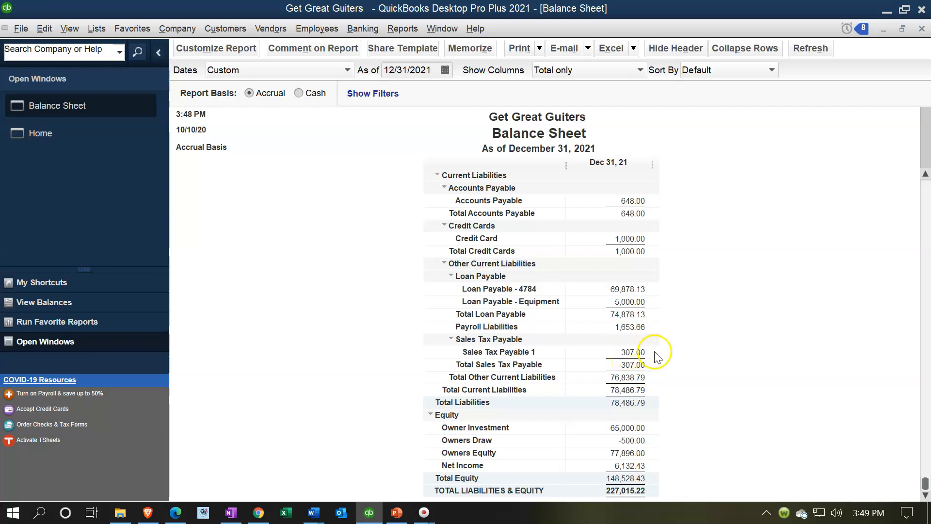
double_click(640, 353)
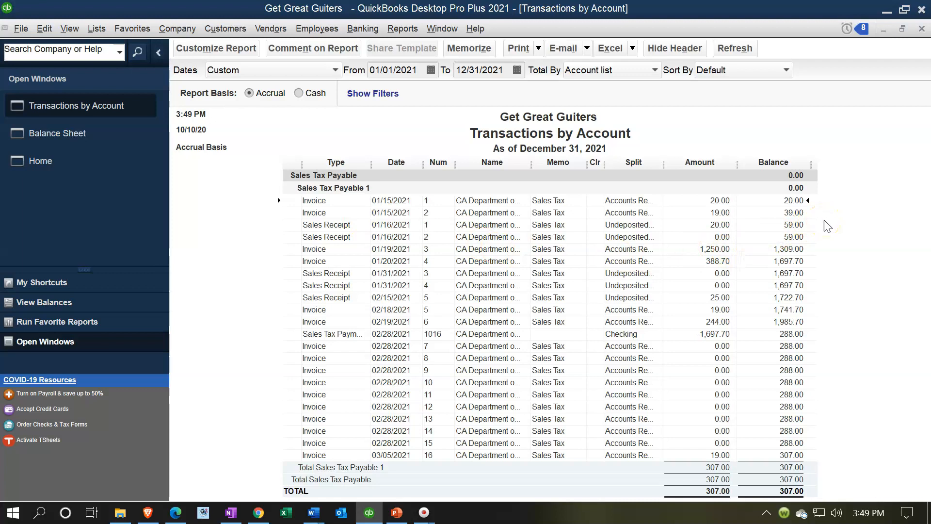
Step: Widen the Type column of the Sales Tax Payable detail, then inspect the 02/28/2021 sales tax payment check and close it unchanged
key("Down")
key("Down")
key("Down")
key("Down")
left_click(786, 286)
left_click(703, 333)
left_click_drag(371, 162, 378, 166)
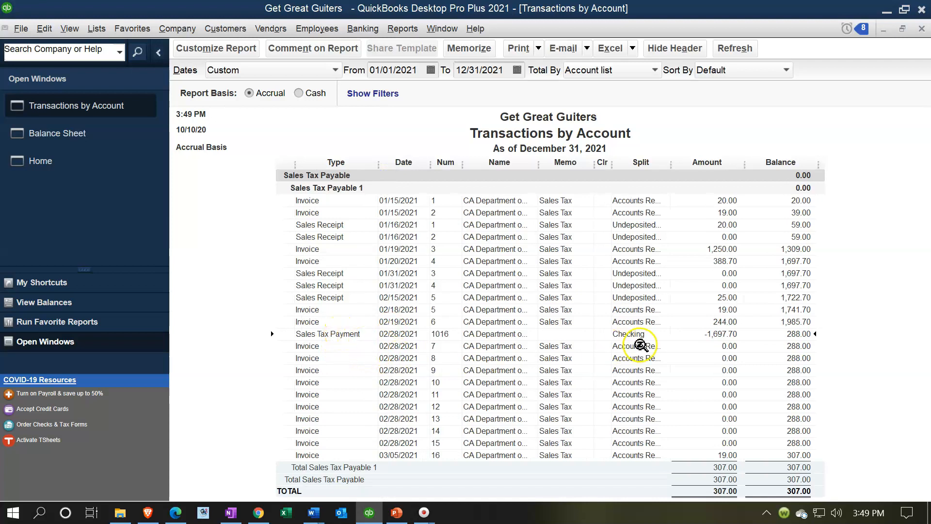
double_click(692, 333)
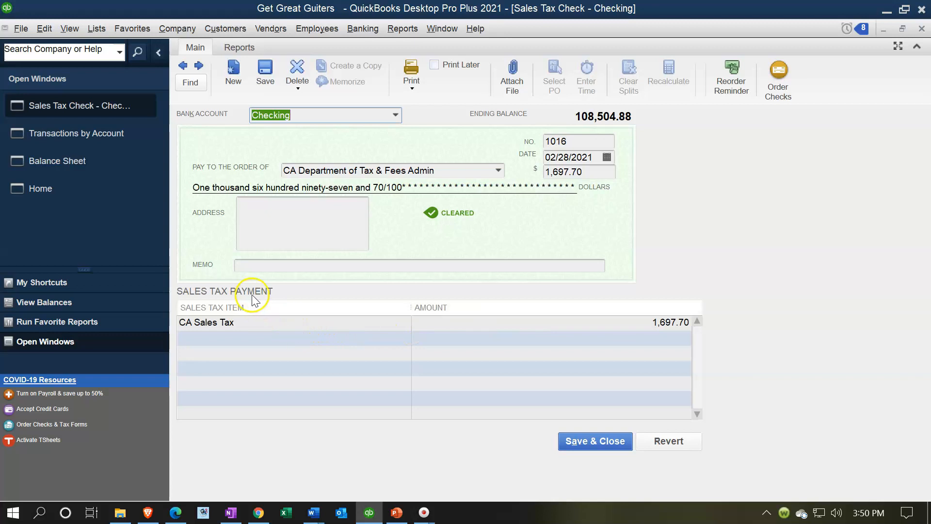
left_click(924, 29)
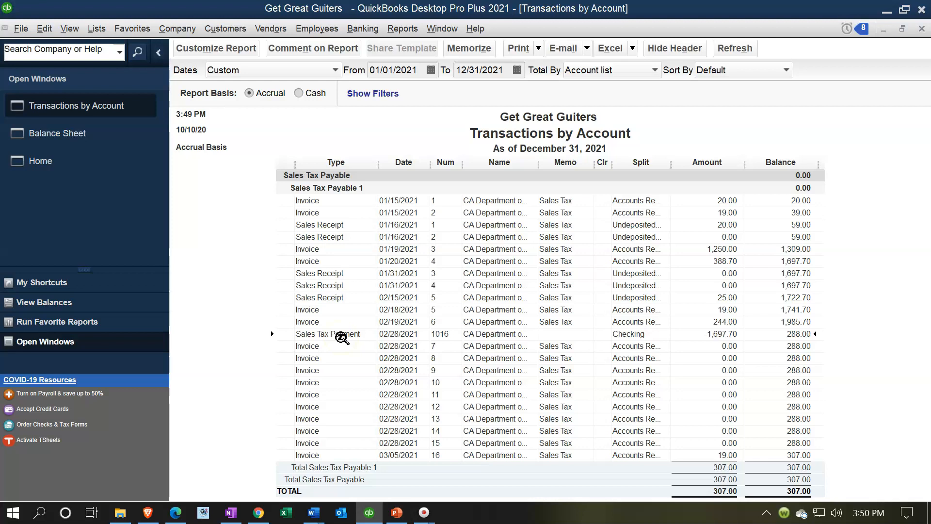
Step: Examine the sales tax payment and the surrounding Sales Tax Payable 1 entries, and return to the balance sheet's assets
left_click(342, 342)
left_click(721, 349)
key("Down")
key("Down")
key("Down")
left_click(727, 346)
key("Down")
scroll(756, 335, "up", 1)
left_click(744, 335)
left_click(920, 28)
scroll(724, 305, "up", 8)
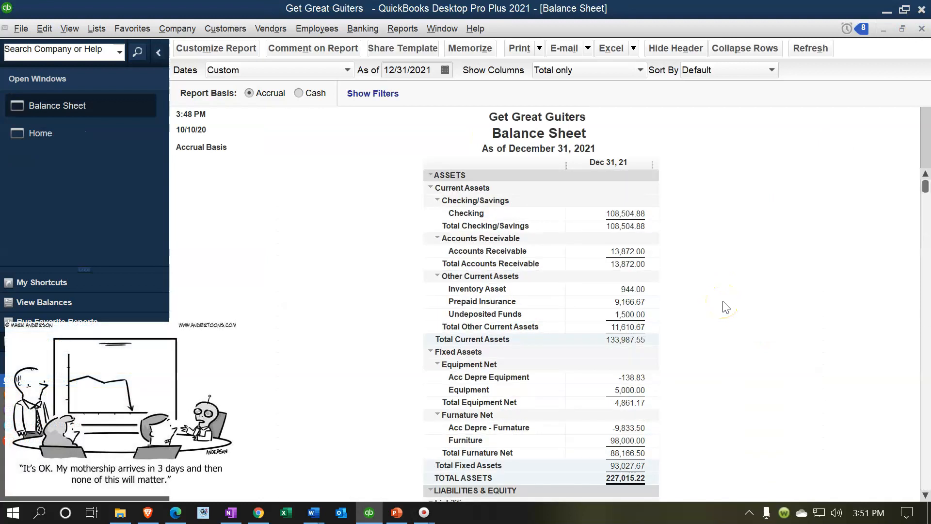
Step: Open the Checking account's transaction detail, widen the Type column, and locate the 02/28/2021 sales tax payment
double_click(617, 213)
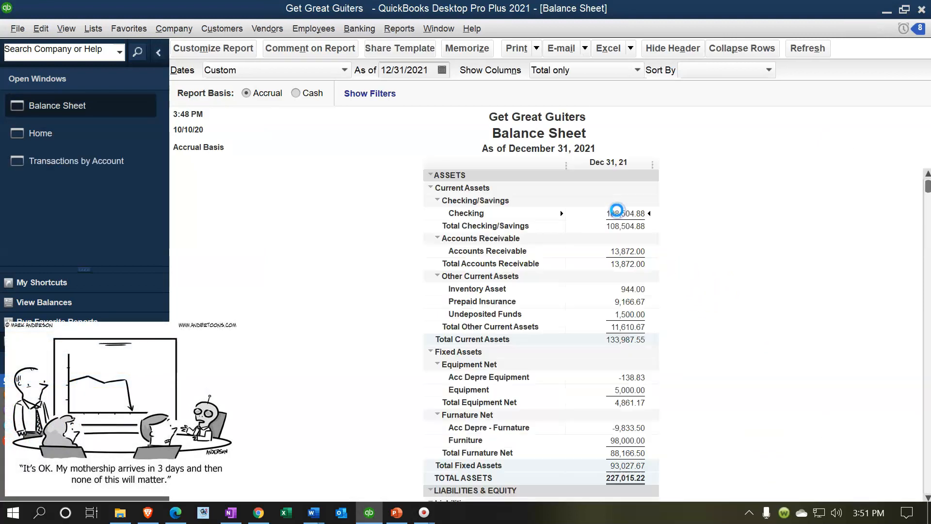
scroll(610, 281, "down", 1)
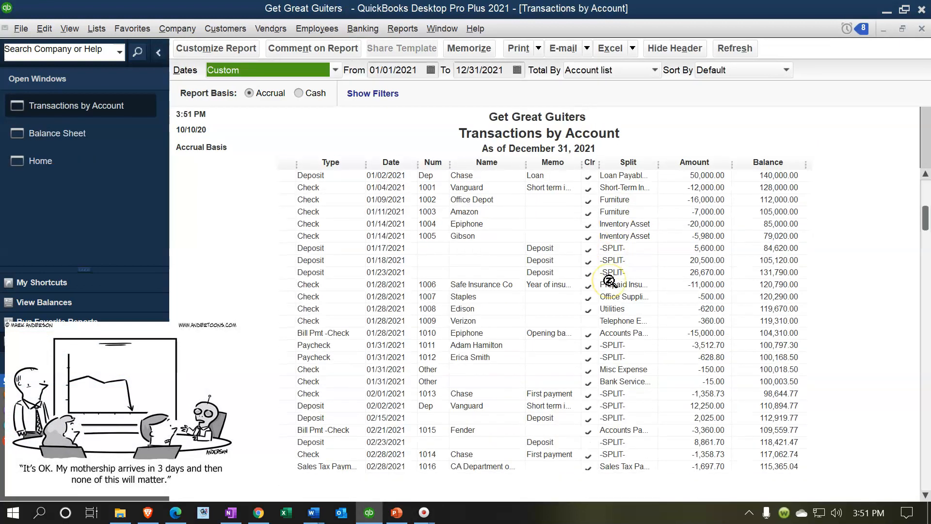
scroll(610, 282, "down", 2)
scroll(513, 365, "down", 1)
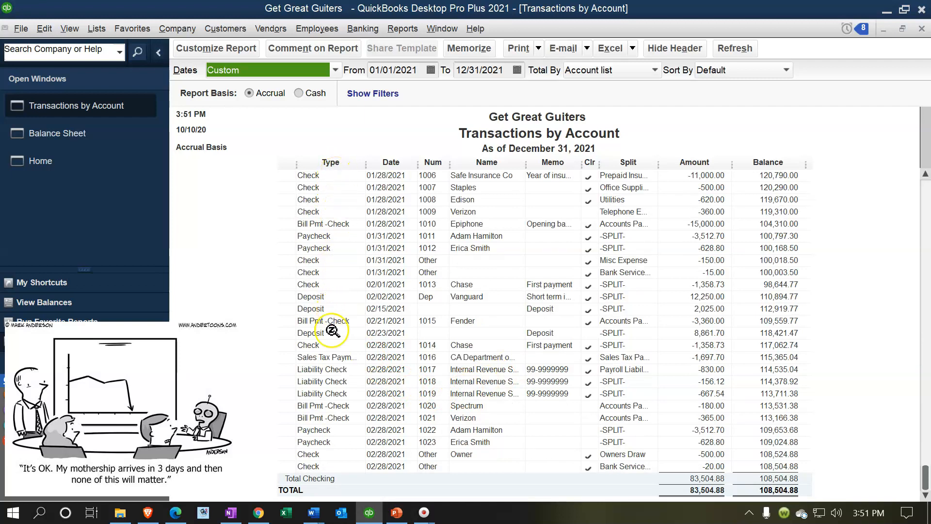
left_click_drag(367, 164, 401, 169)
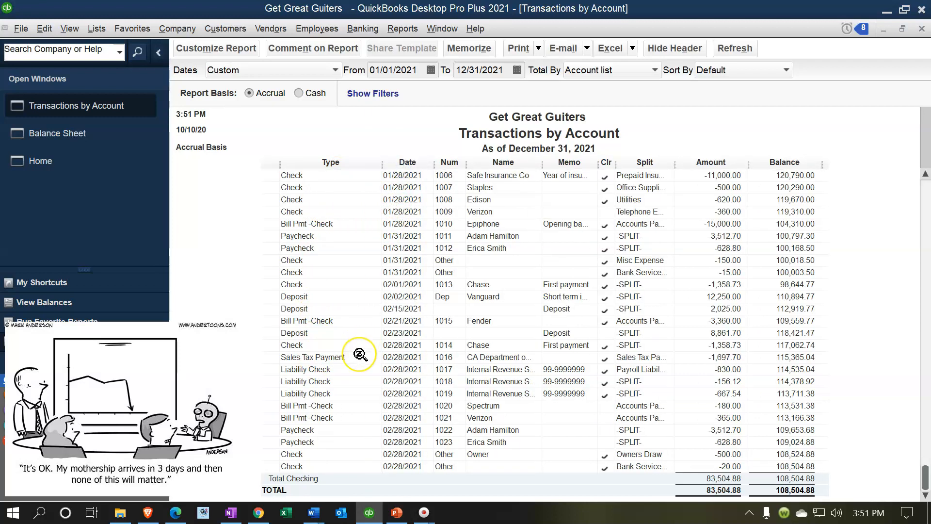
left_click(350, 355)
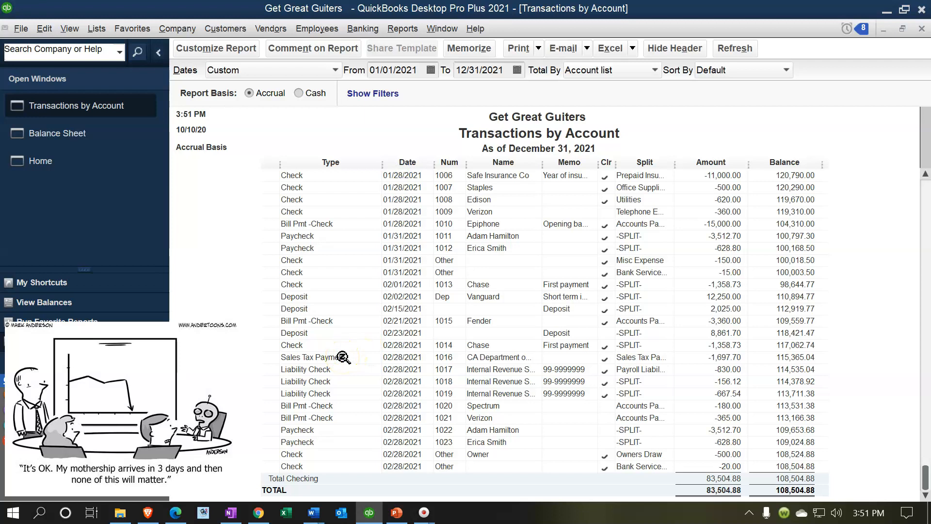
left_click(728, 364)
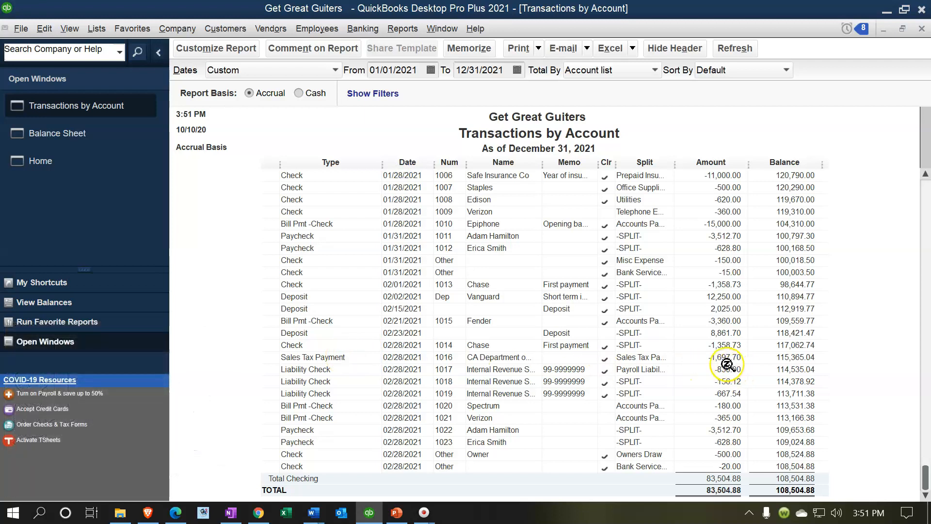
Step: Inspect the 02/28/2021 sales tax payment check from the Checking detail, close it unchanged, and return to the balance sheet
double_click(724, 357)
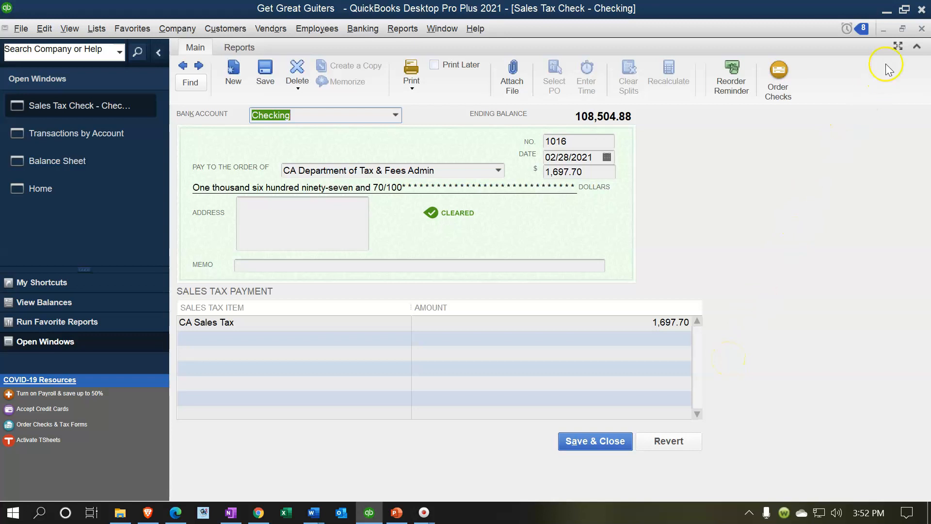
left_click(921, 28)
left_click(921, 29)
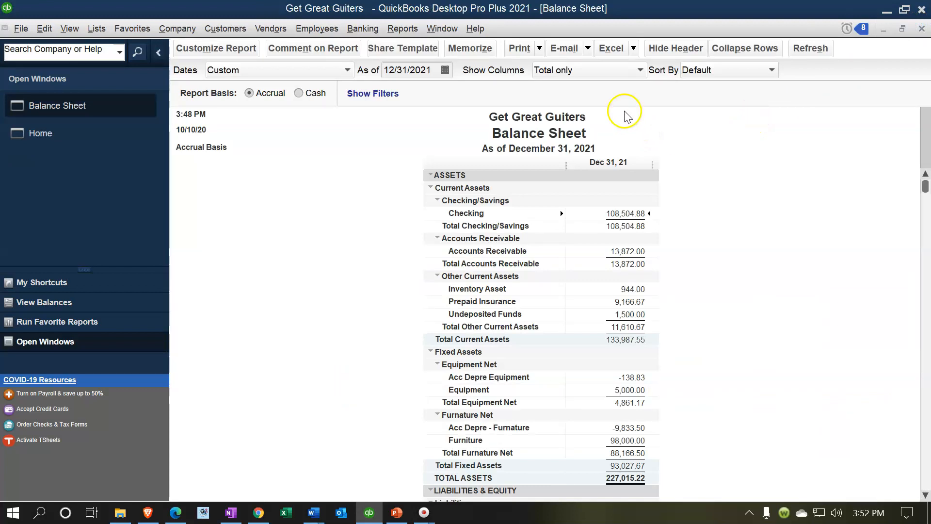
Step: Open the Trial Balance report and set its date range from 01/01/2021 to 12/31/2021
left_click(402, 29)
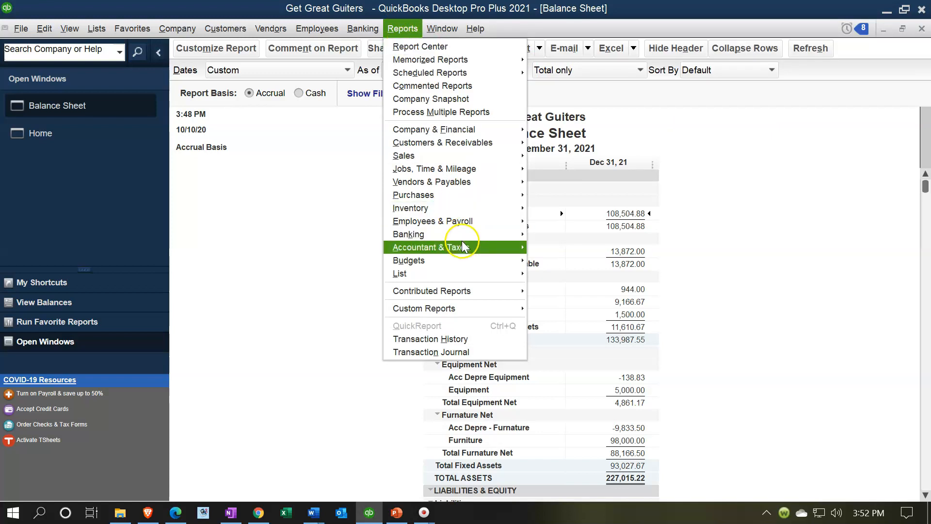
mouse_move(463, 245)
left_click(539, 251)
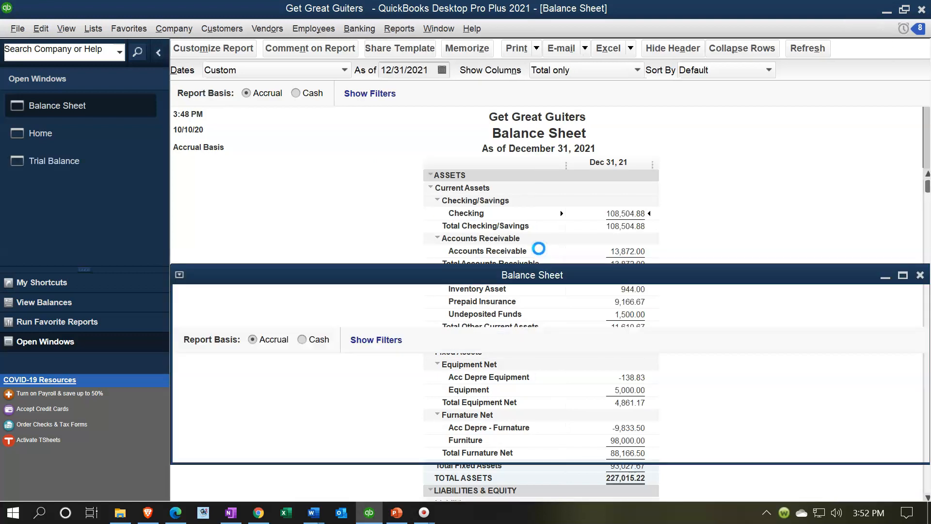
key("Tab")
type("01/01/21")
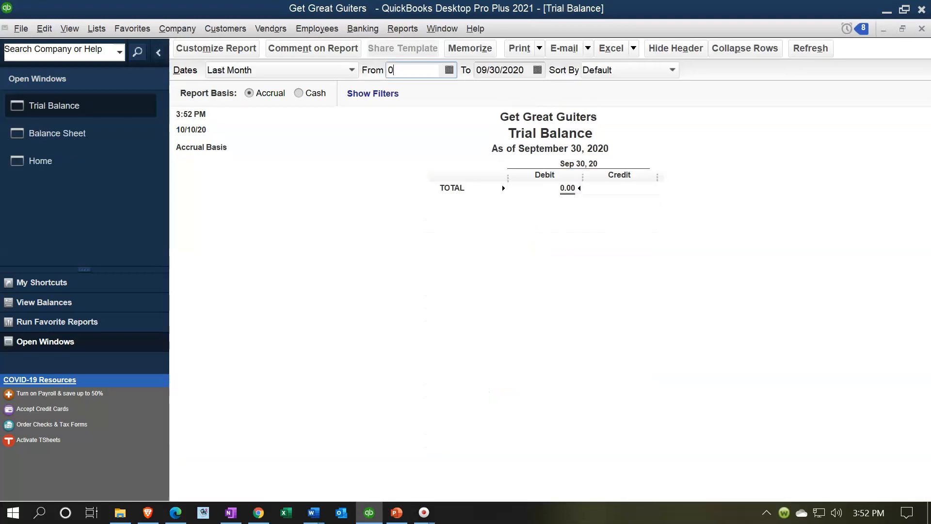
key("Tab")
type("12/31/21")
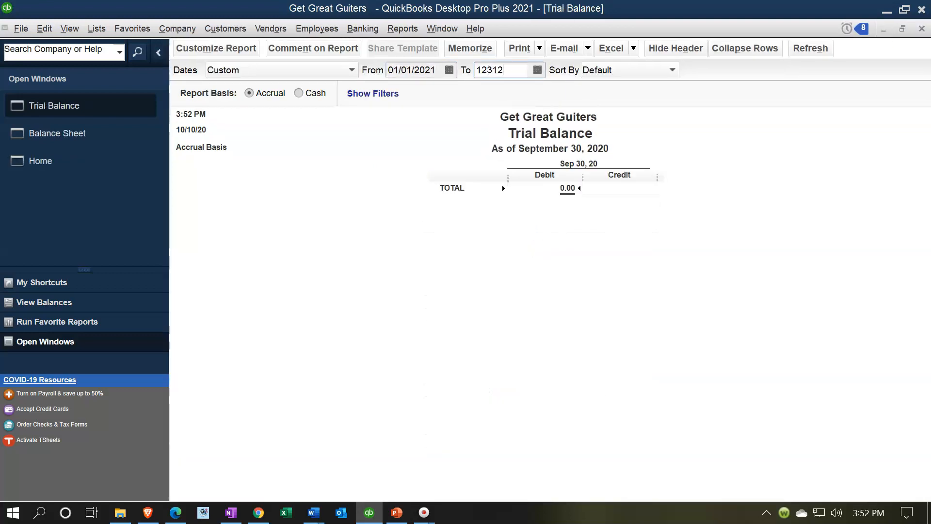
key("Tab")
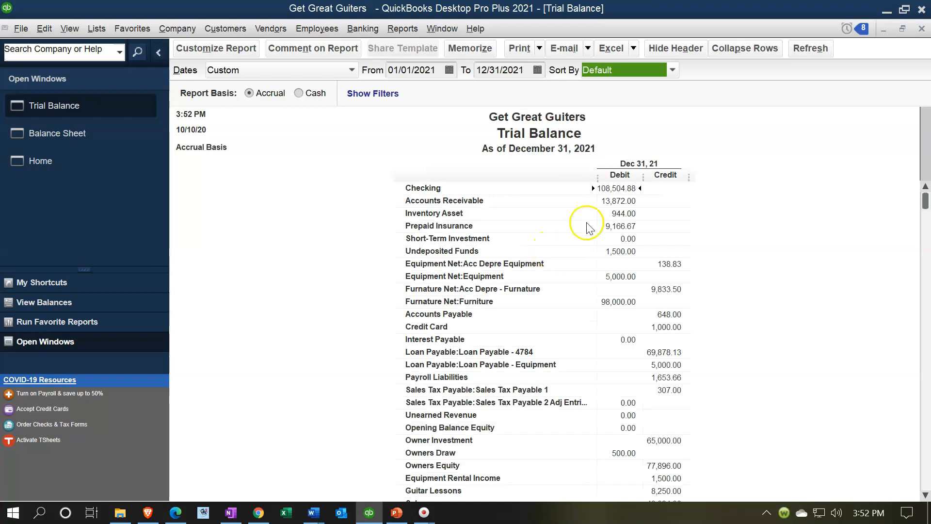
Step: Open the Checking account's detail from the trial balance, locate the 02/28/2021 sales tax payment, and return to the trial balance
left_click(607, 188)
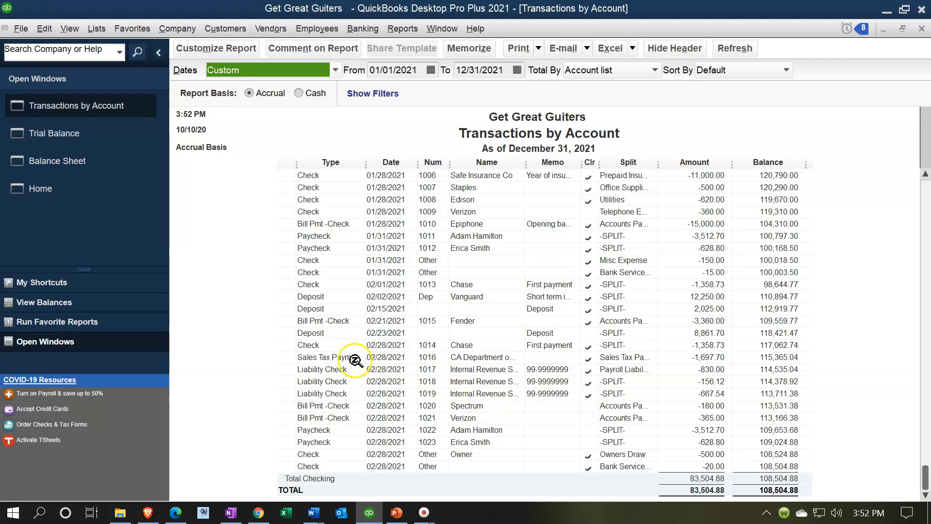
left_click(687, 359)
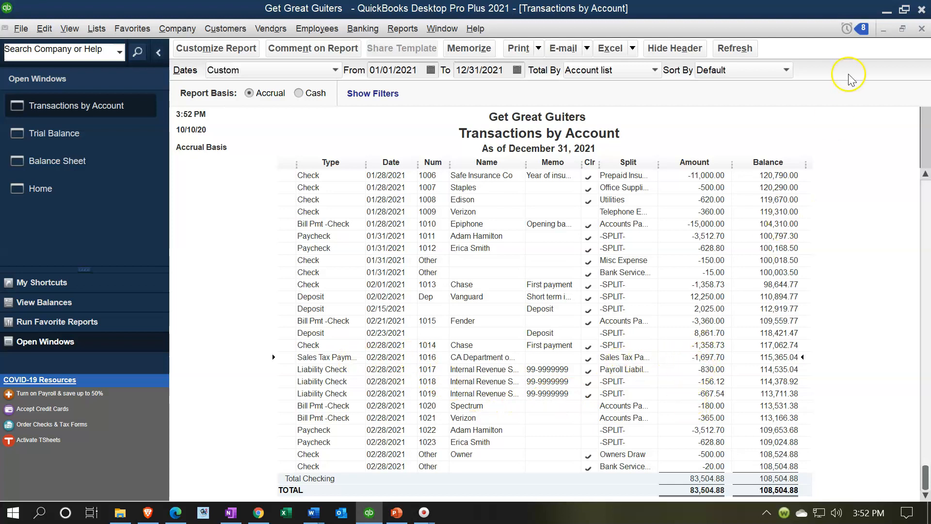
left_click(922, 29)
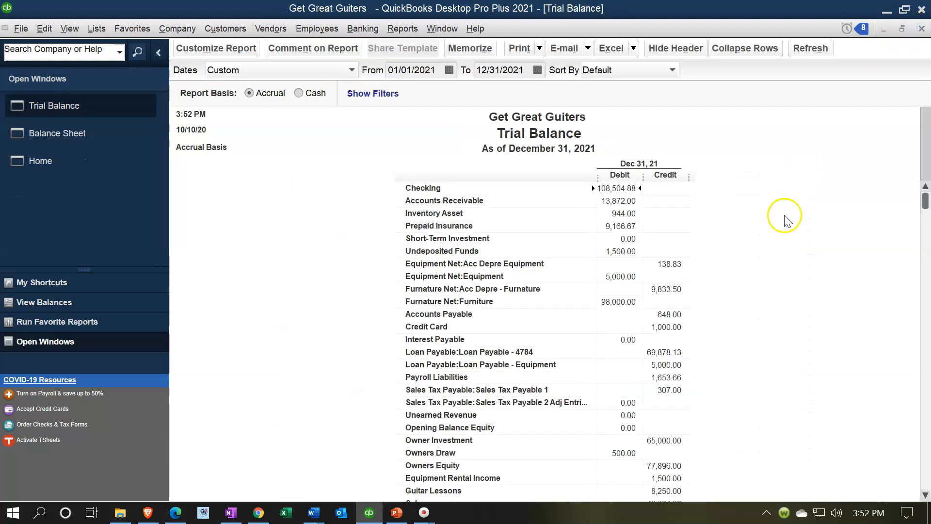
Step: Open the Sales Tax Payable 1 detail from the trial balance, locate the 02/28/2021 sales tax payment, and close the detail
scroll(779, 223, "down", 1)
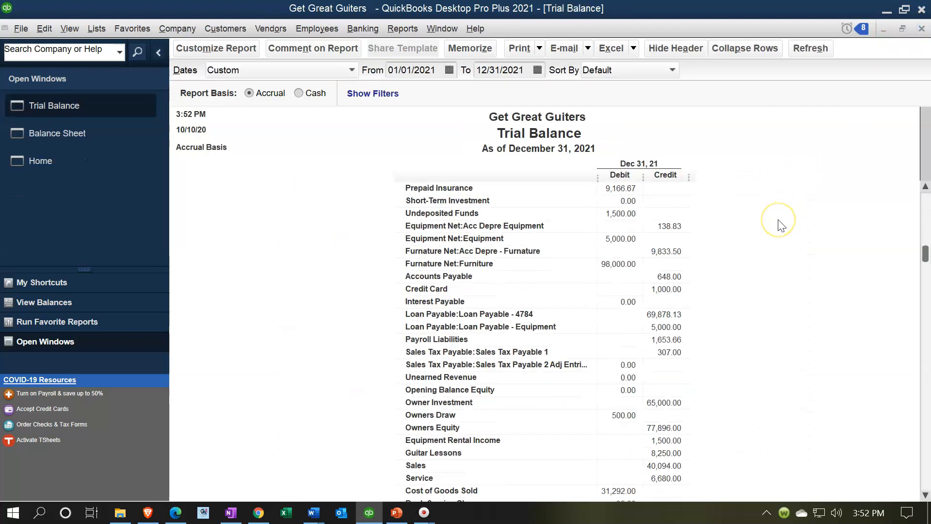
scroll(779, 224, "down", 1)
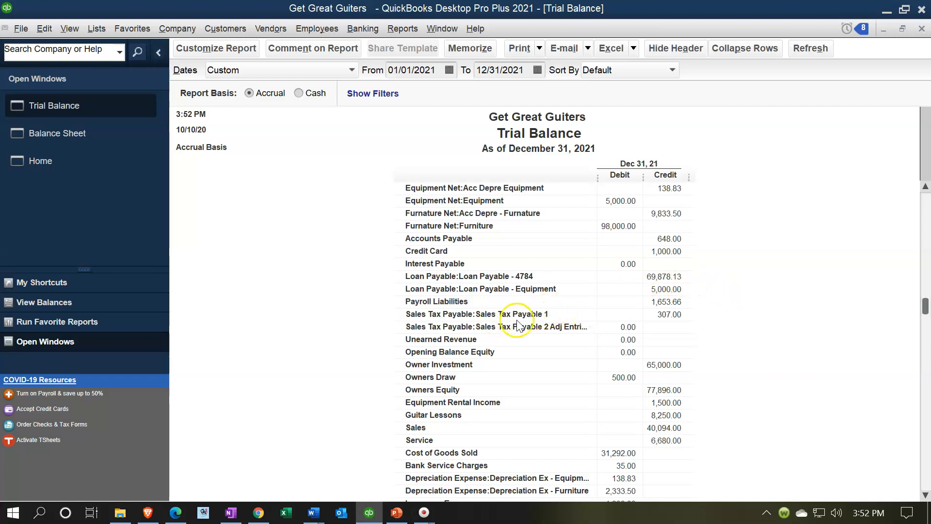
double_click(665, 315)
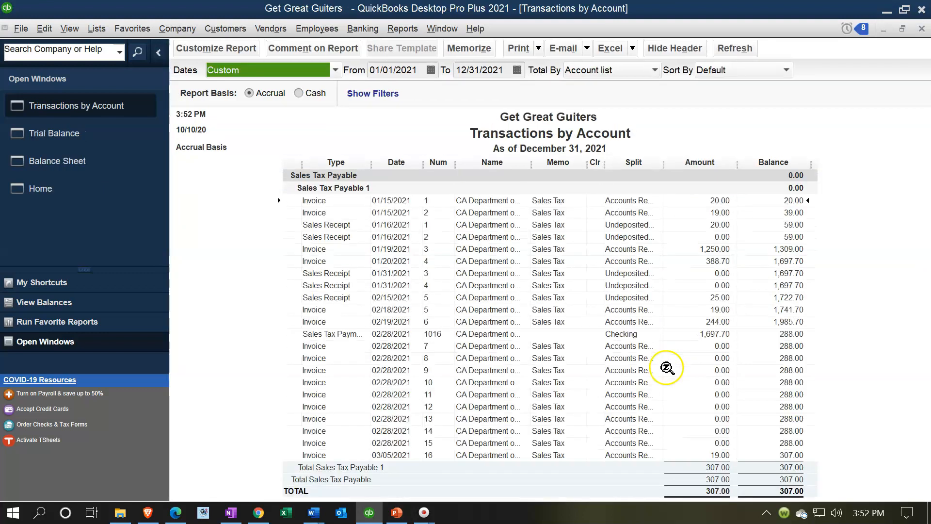
left_click(706, 335)
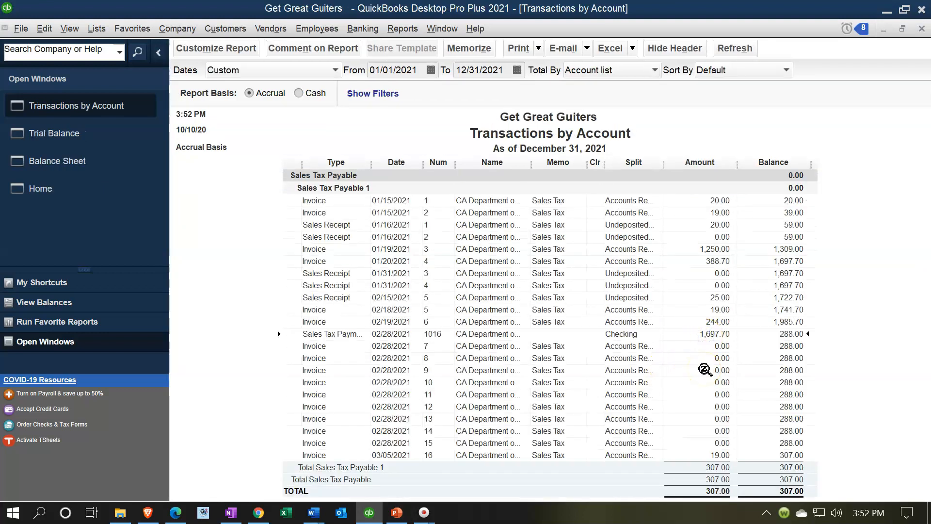
left_click(921, 29)
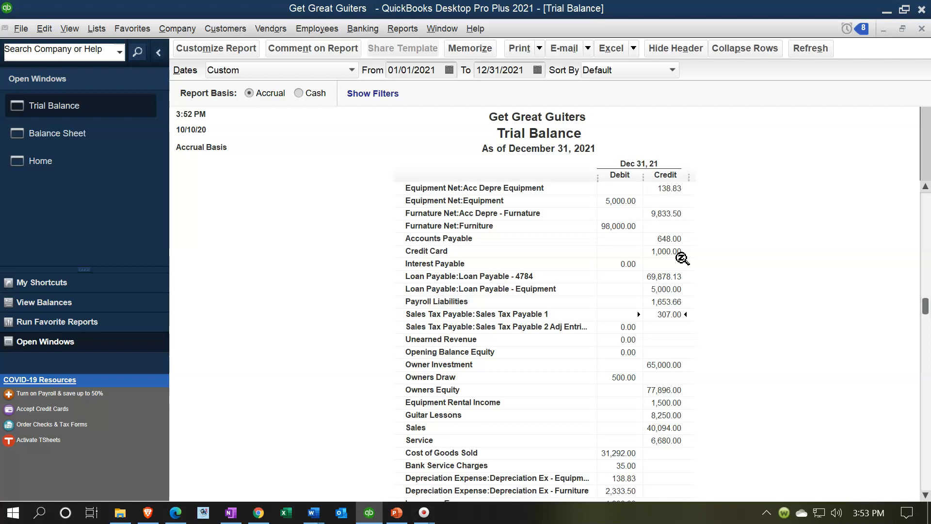
Step: Examine the trial balance's liability accounts from Accounts Payable down to Sales Tax Payable 1
left_click(667, 238)
scroll(672, 242, "down", 1)
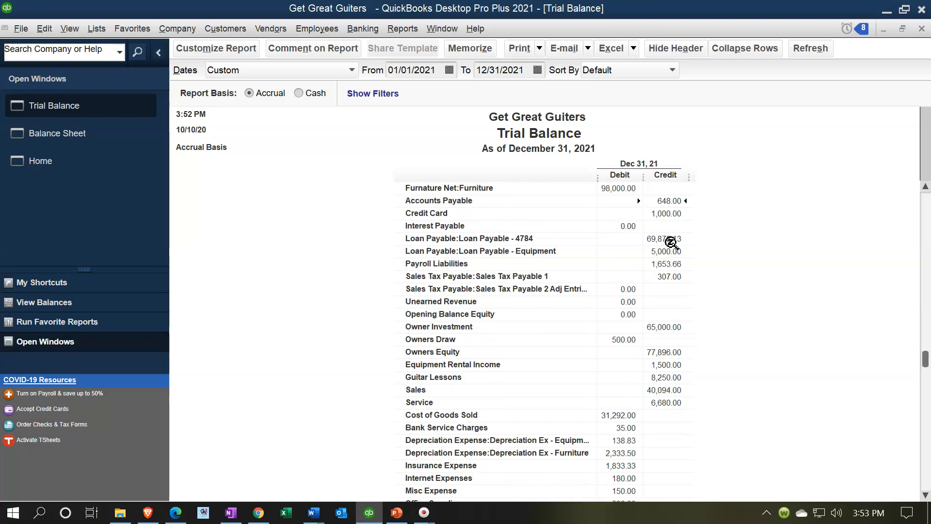
left_click(671, 214)
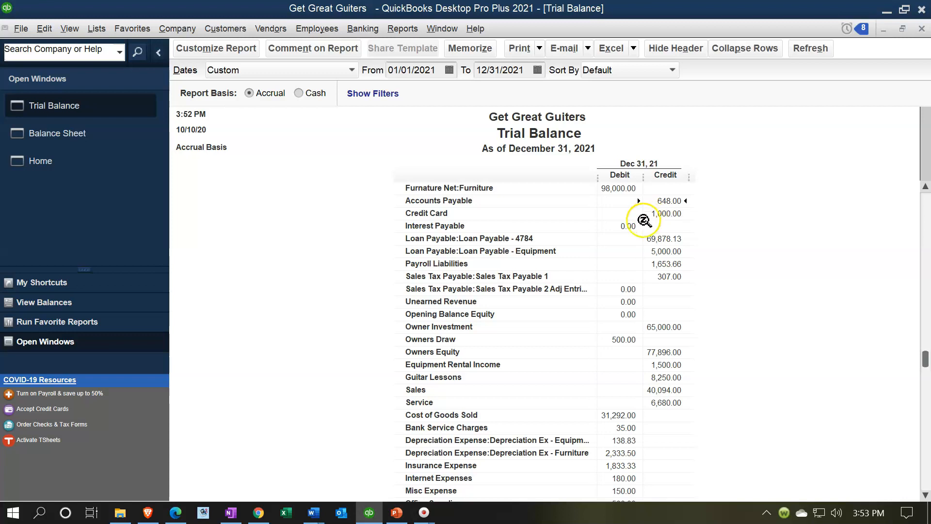
left_click(661, 276)
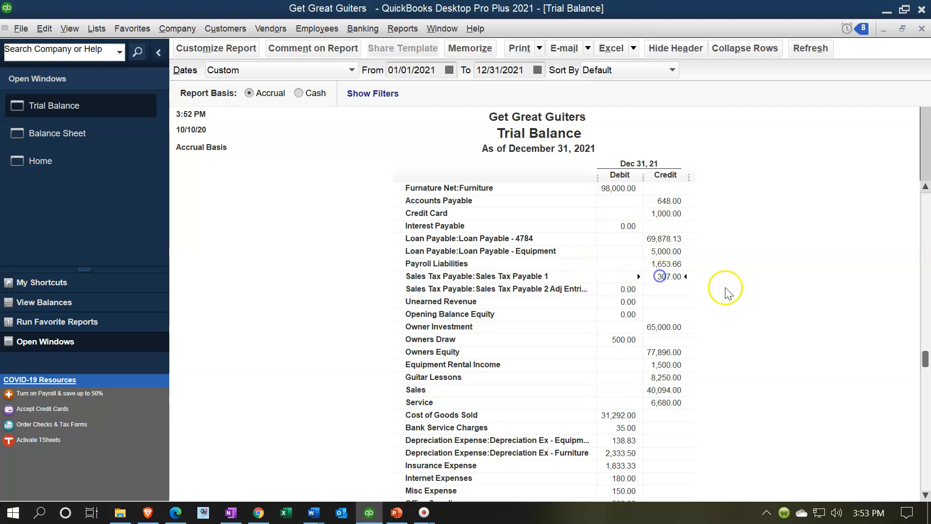